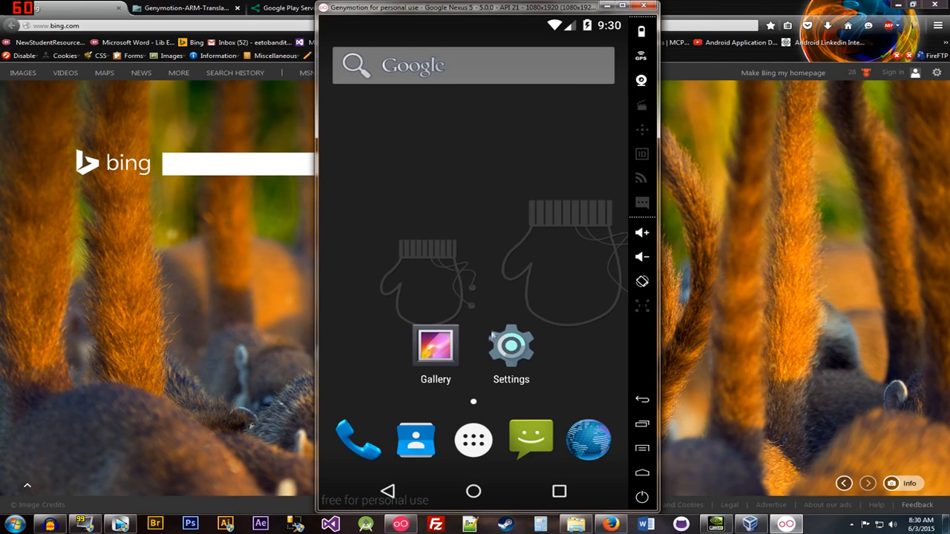
pyautogui.click(401, 524)
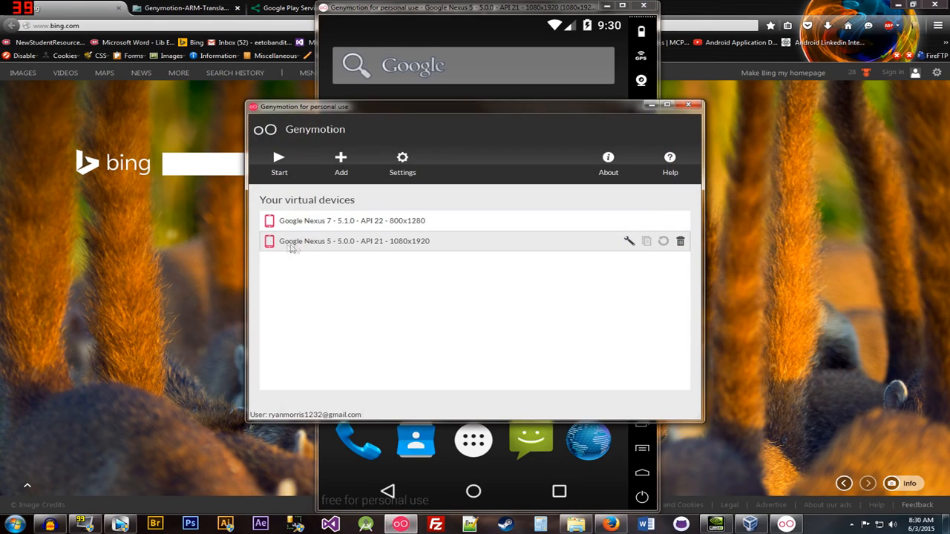
pyautogui.click(159, 299)
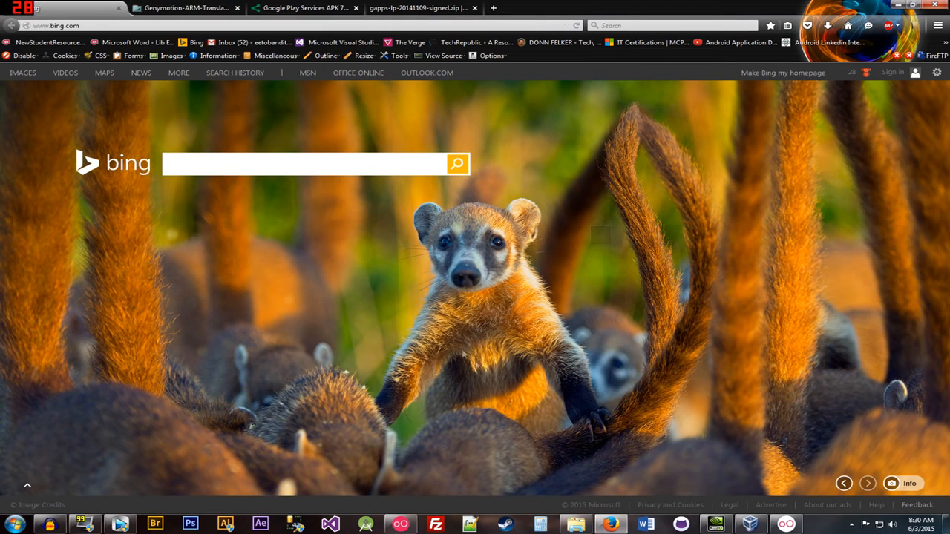
pyautogui.click(400, 525)
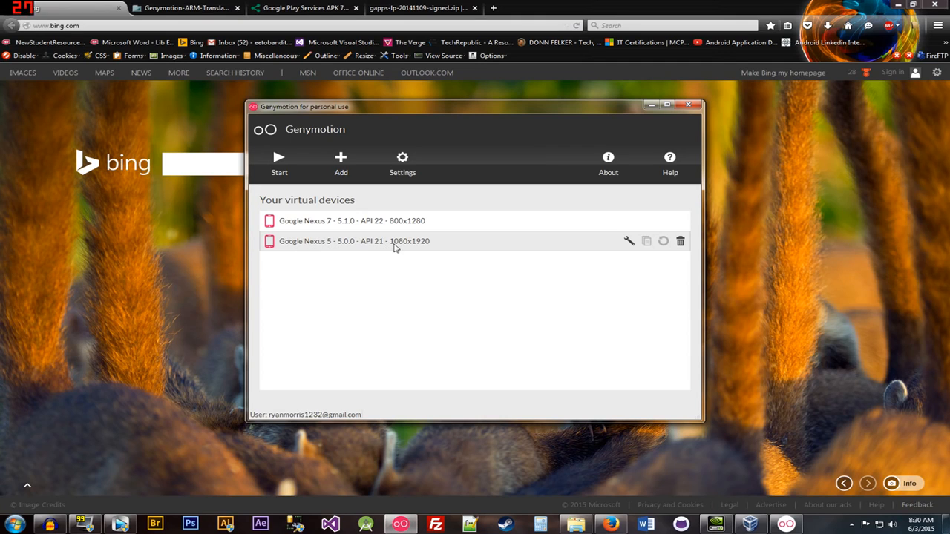
pyautogui.click(222, 269)
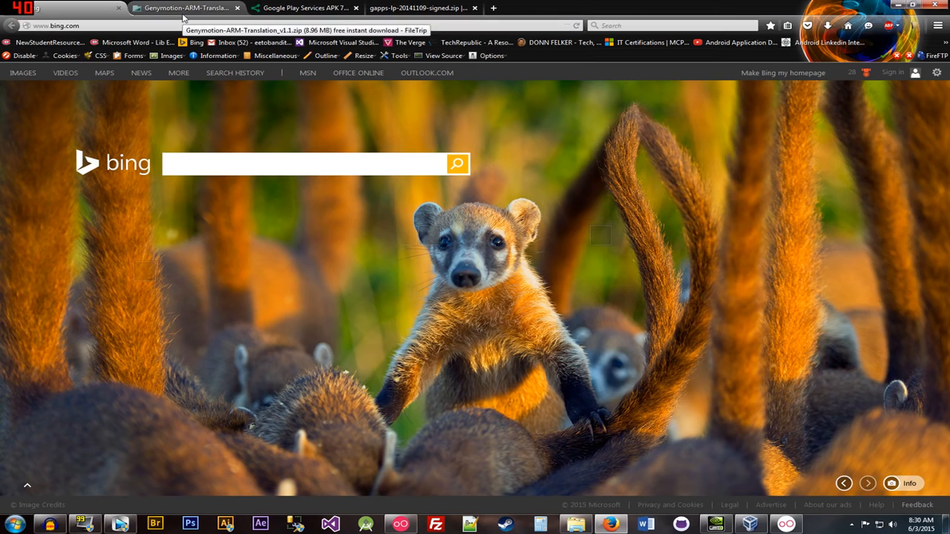
# - Look through the ARM Translation, Google Play Services APK and gapps download tabs
pyautogui.click(184, 9)
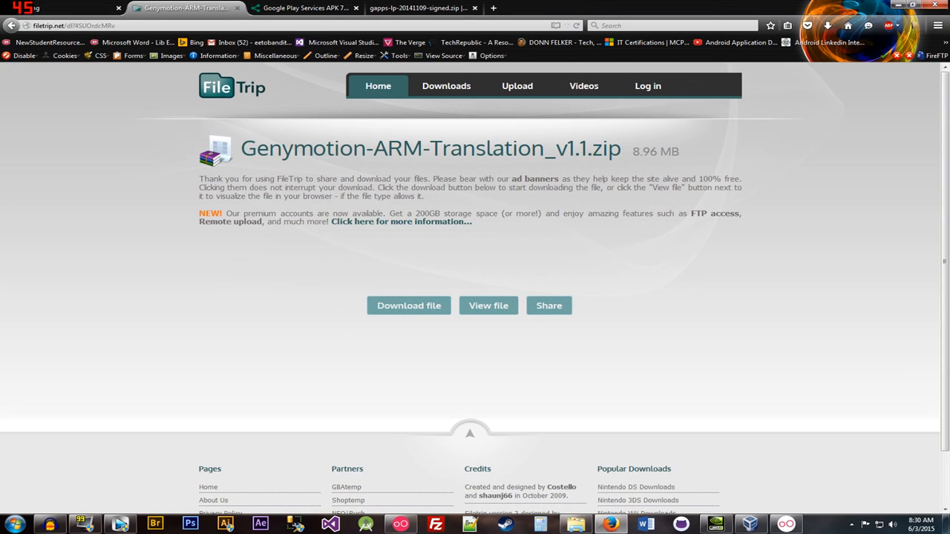
pyautogui.click(268, 9)
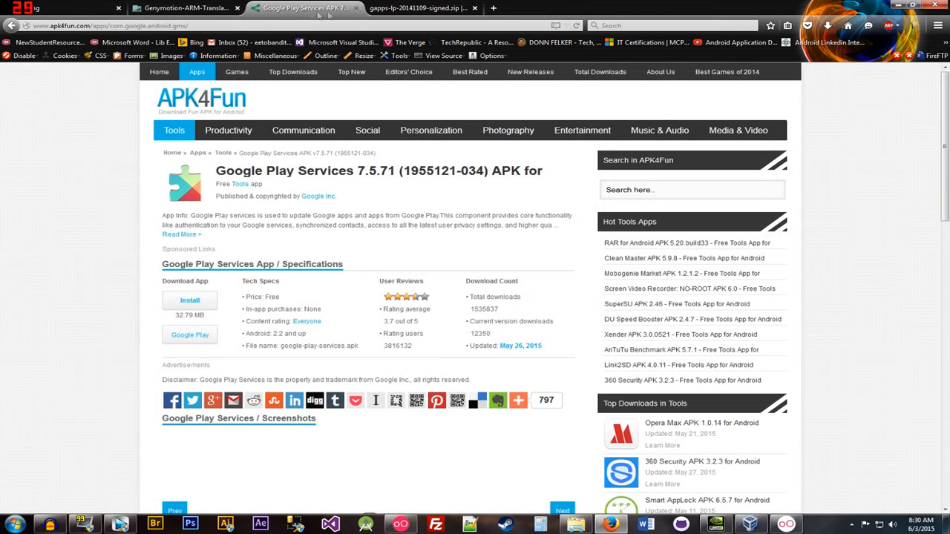
pyautogui.click(420, 10)
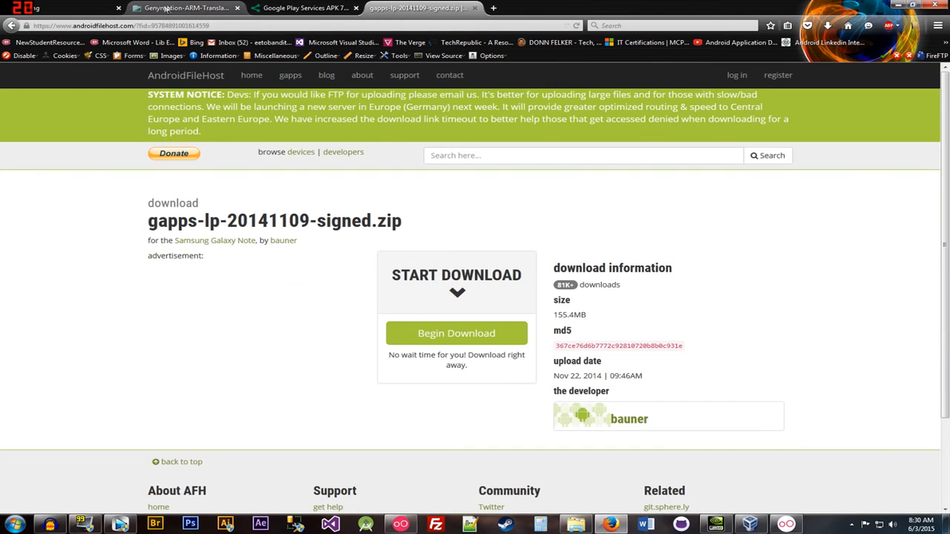
pyautogui.click(173, 6)
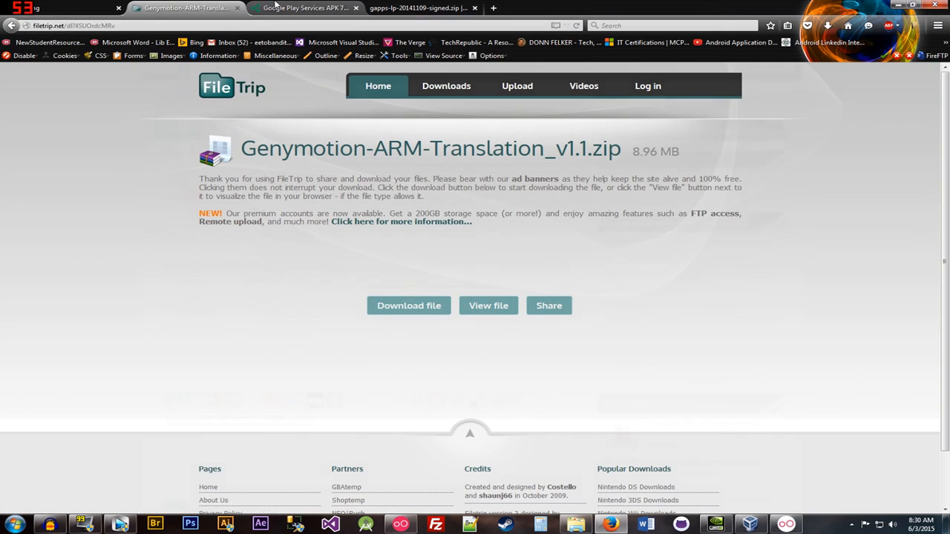
pyautogui.click(338, 9)
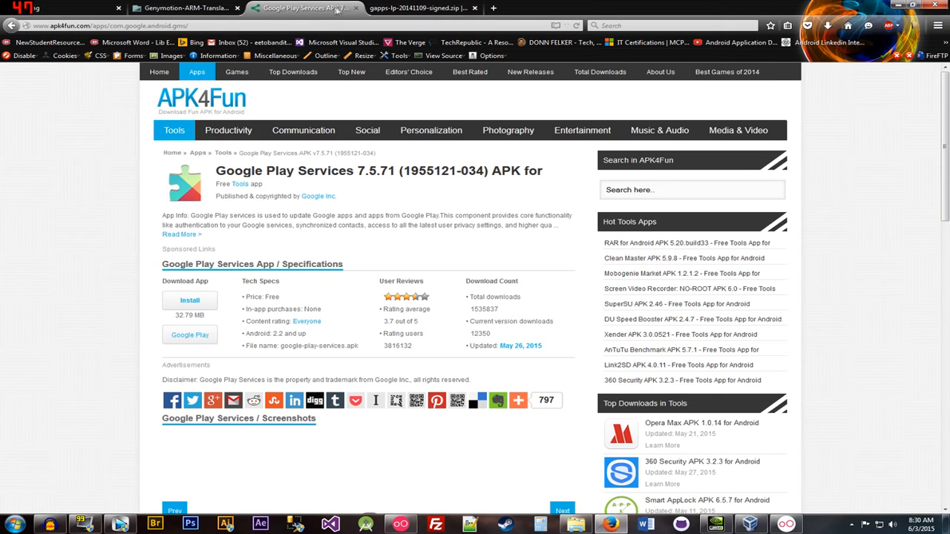
pyautogui.click(428, 9)
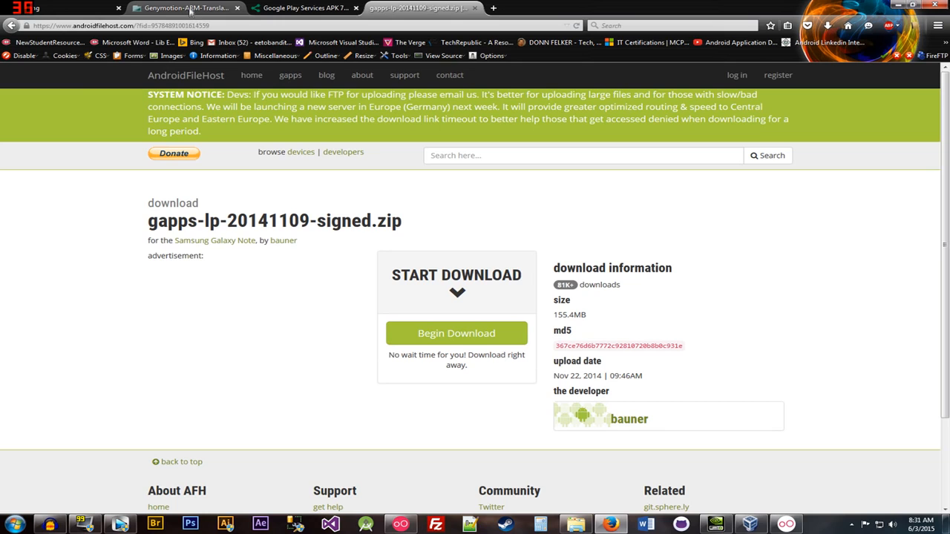
# - On the FileTrip tab, start the Genymotion-ARM-Translation_v1.1.zip download and cancel its save prompt
pyautogui.click(191, 8)
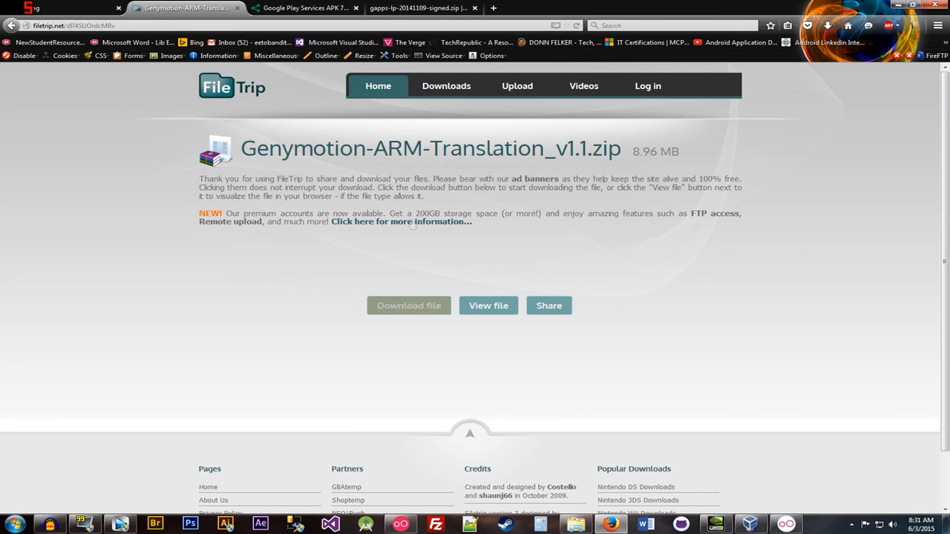
pyautogui.click(420, 306)
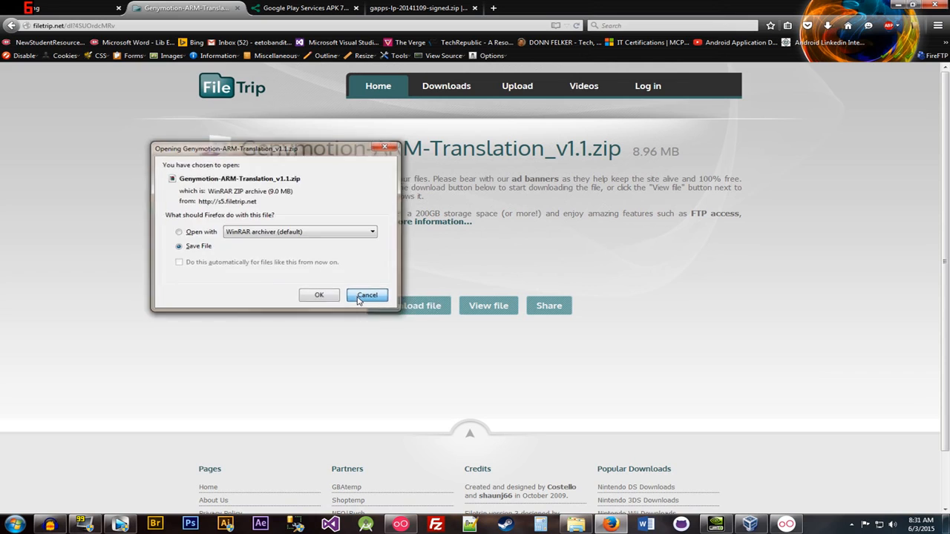
pyautogui.click(364, 296)
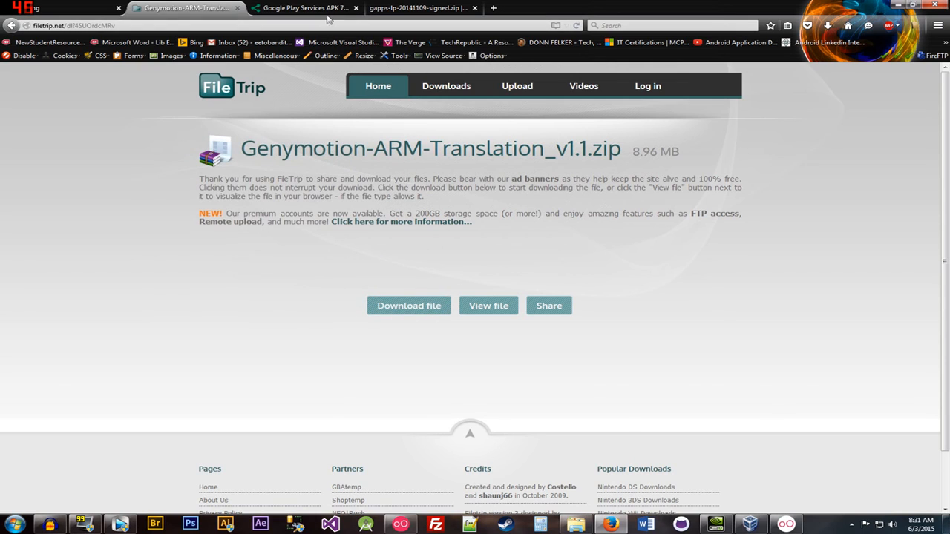
# - Follow the Google Play Services APK's Zippyshare mirror to its download page
pyautogui.click(324, 9)
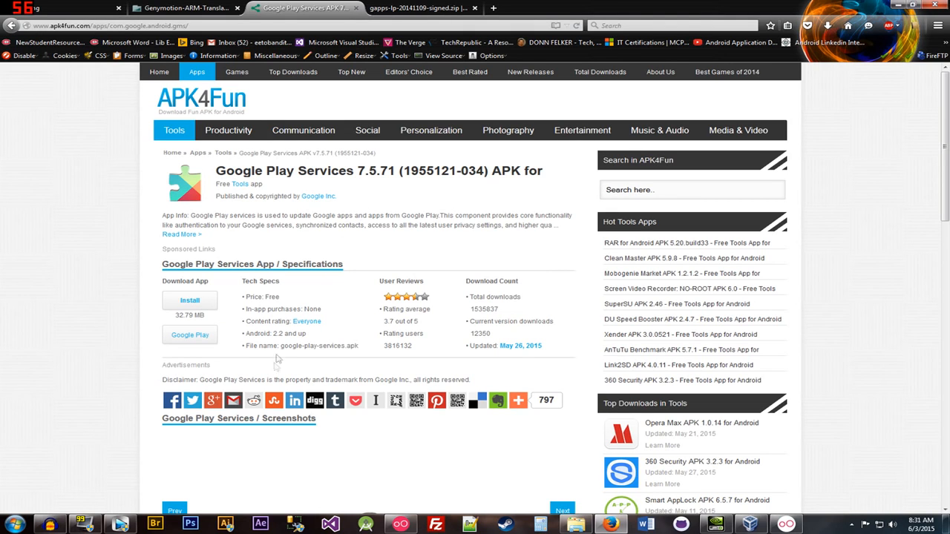
pyautogui.click(190, 301)
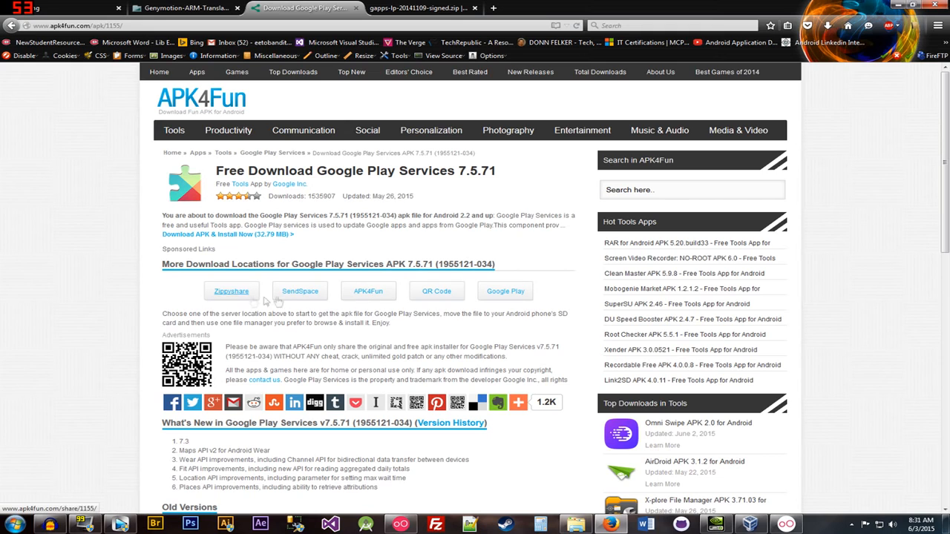
pyautogui.click(239, 295)
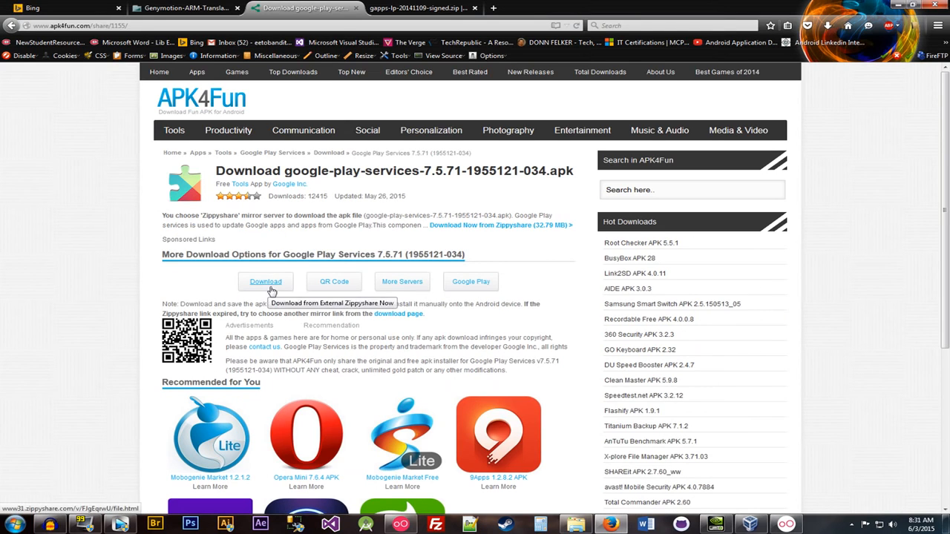
pyautogui.moveTo(361, 225); pyautogui.dragTo(539, 233)
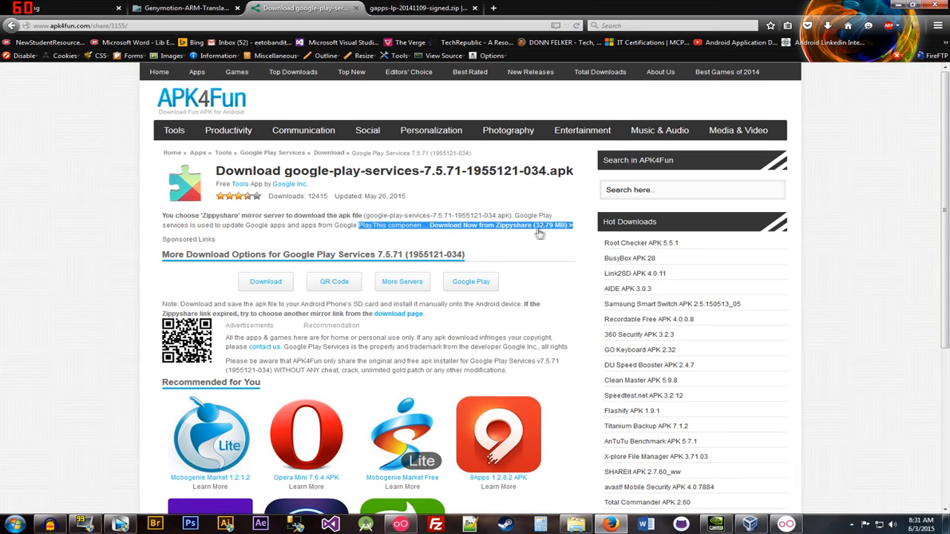
pyautogui.click(530, 230)
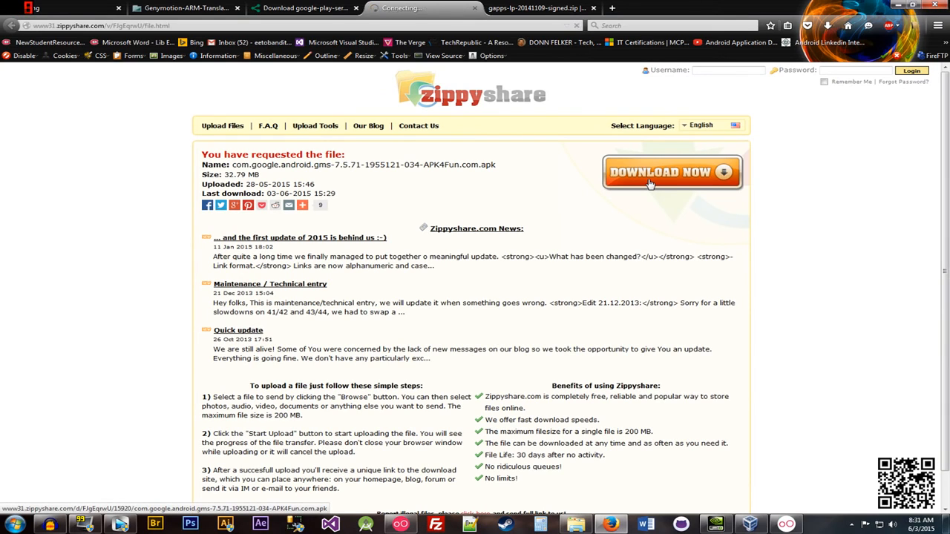
# - Request the 32.79 MB Google Play Services 7.5.71 APK and dismiss its save prompt
pyautogui.click(649, 183)
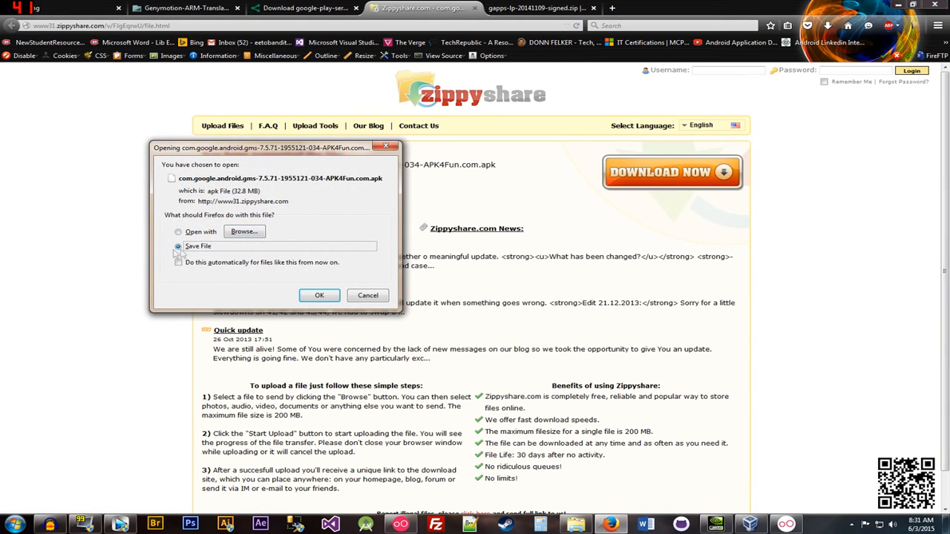
pyautogui.click(364, 297)
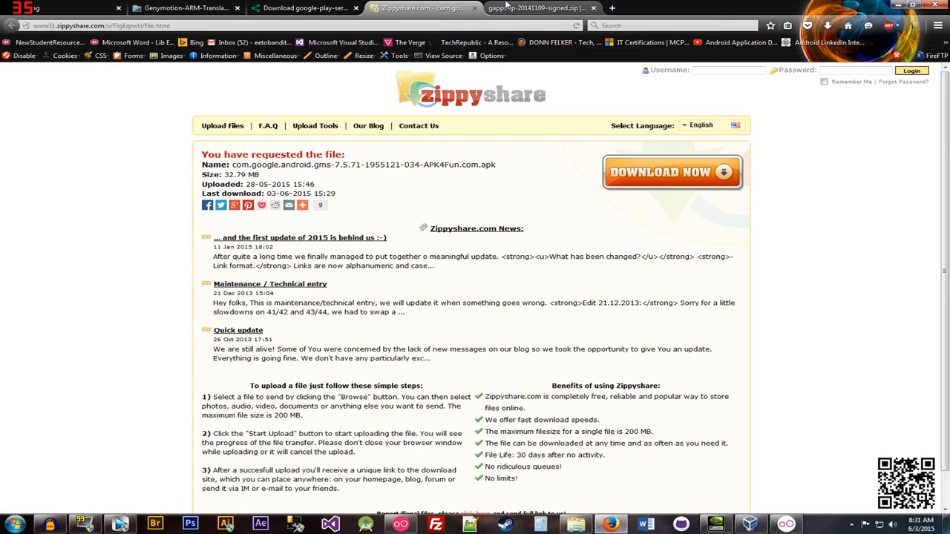
pyautogui.click(507, 6)
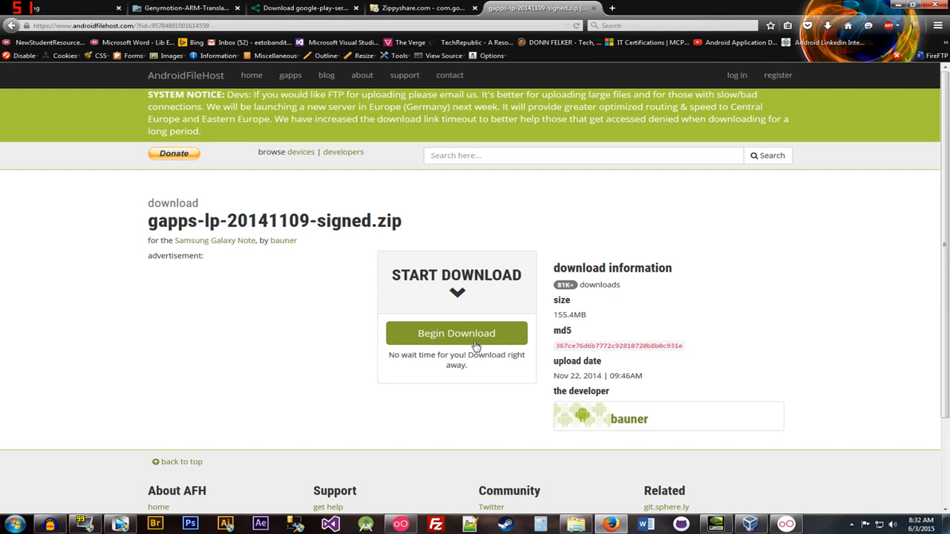
# - Start the gapps-lp-20141109-signed.zip download from the primary Quebec mirror, past the insecure-connection warning
pyautogui.click(473, 348)
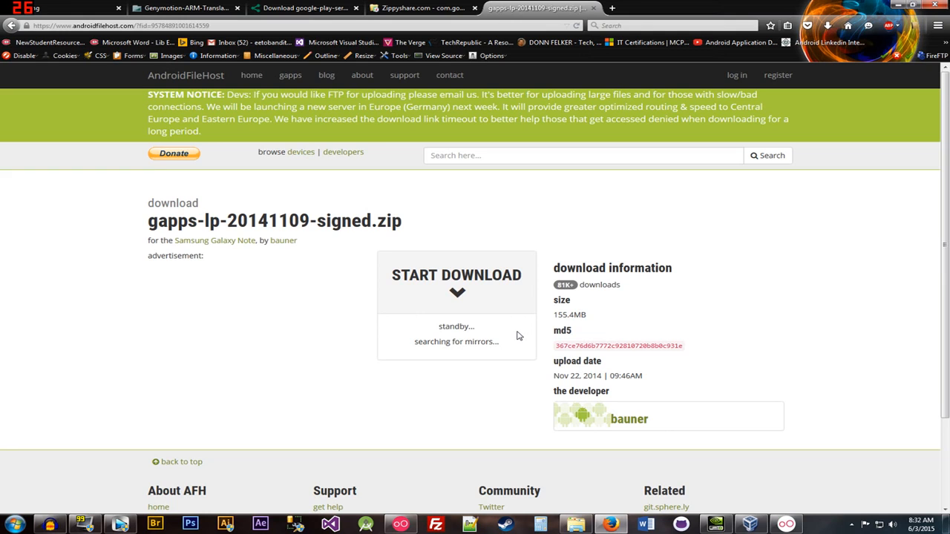
pyautogui.scroll(-1, 518, 335)
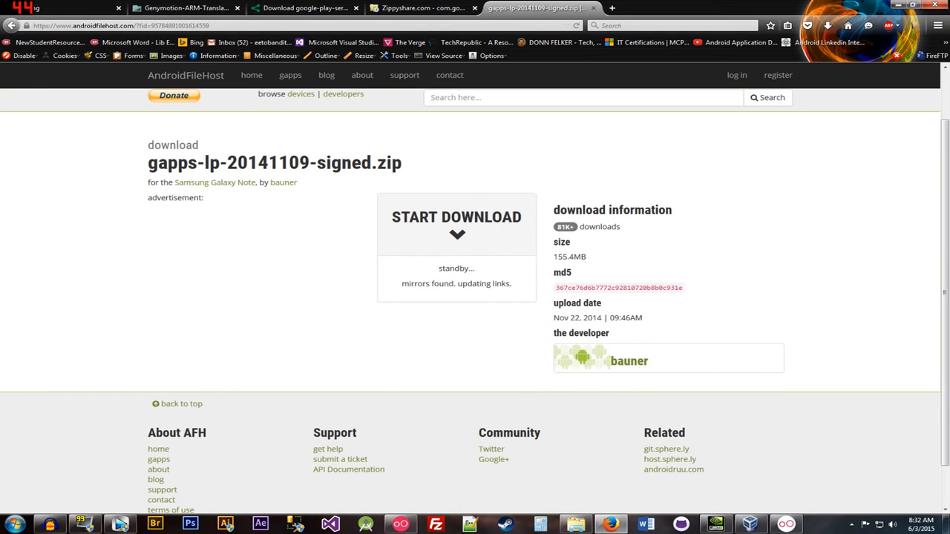
pyautogui.scroll(-1, 500, 265)
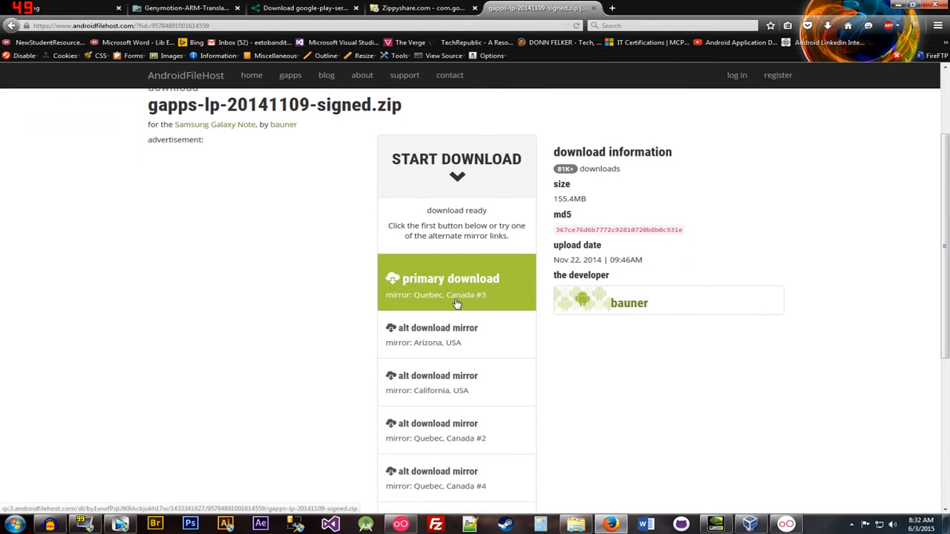
pyautogui.click(454, 296)
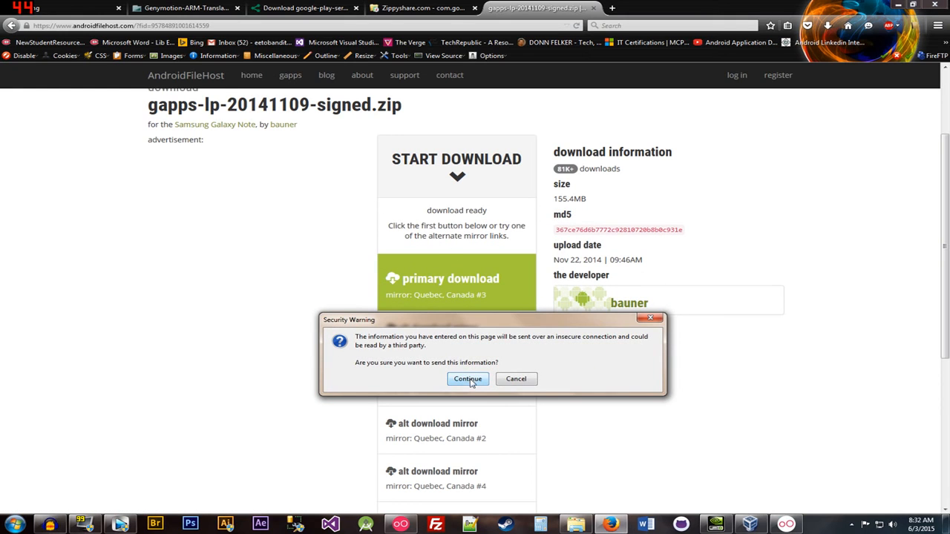
pyautogui.click(468, 380)
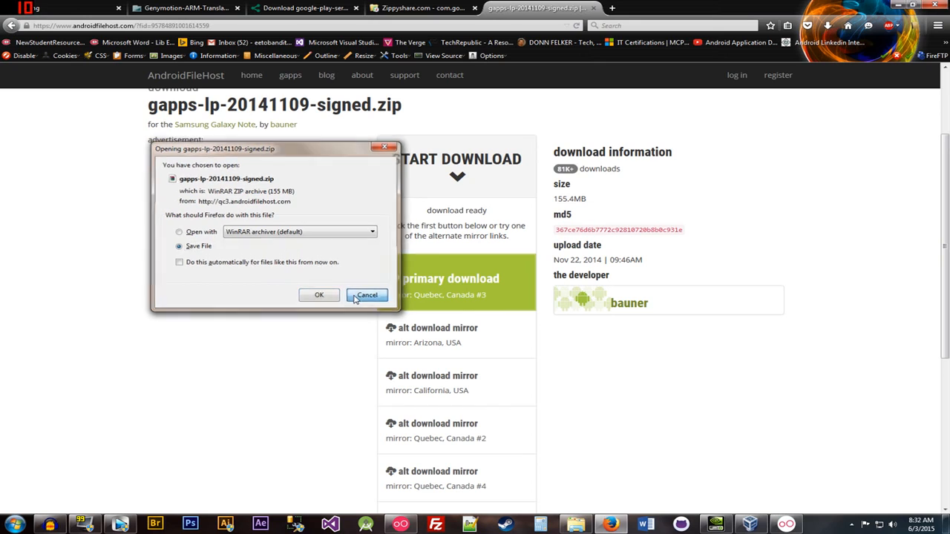
# - Dismiss the gapps save prompt and open the full downloads history in the Library
pyautogui.click(366, 295)
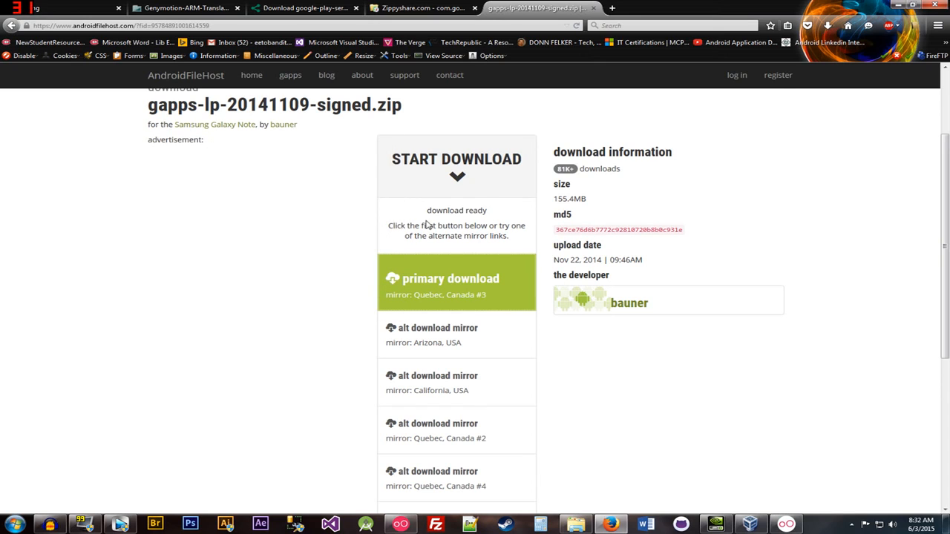
pyautogui.click(827, 25)
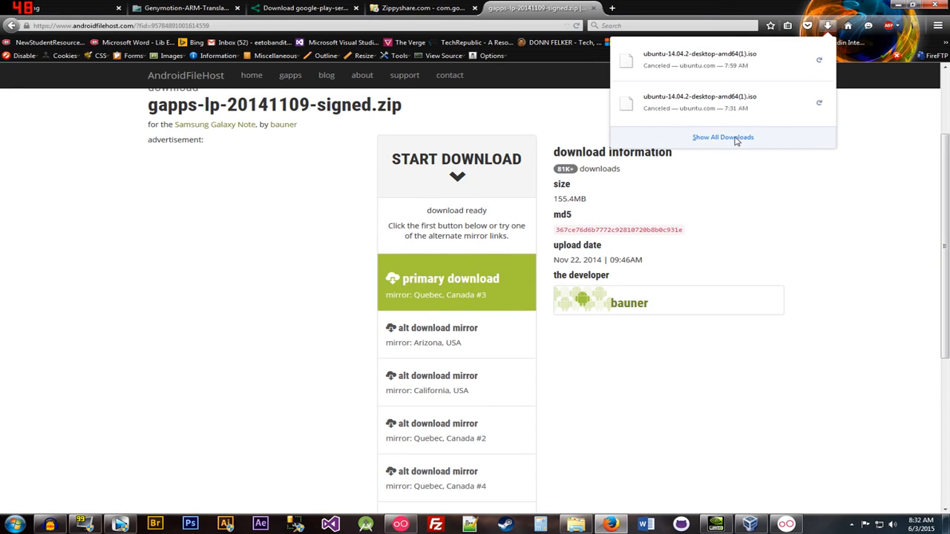
pyautogui.click(768, 138)
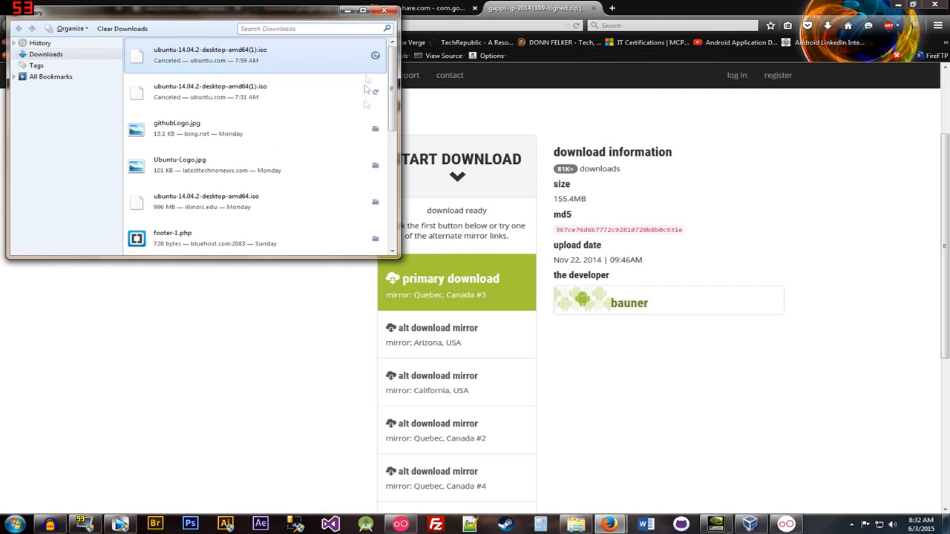
# - Show the Downloads folder in Explorer and move the downloads history window aside
pyautogui.click(374, 128)
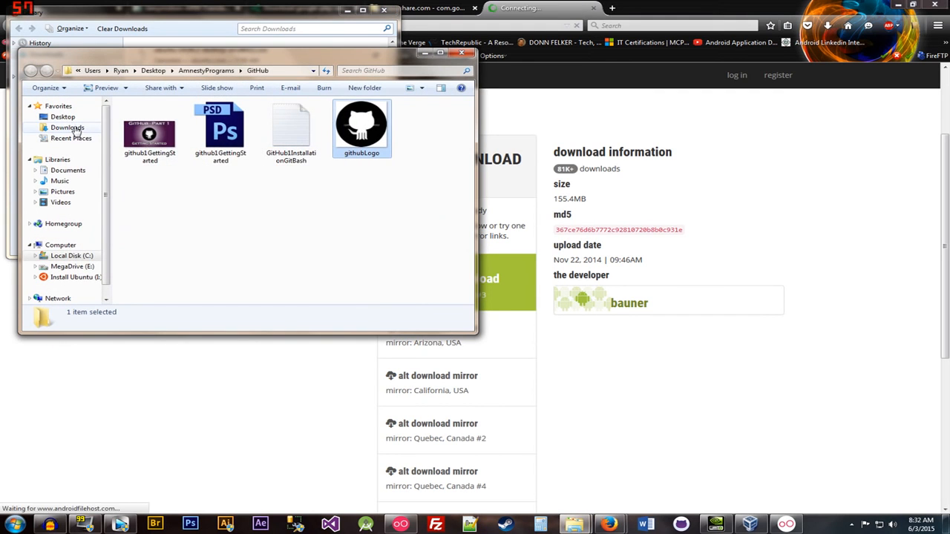
pyautogui.click(67, 127)
pyautogui.click(345, 15)
pyautogui.click(345, 13)
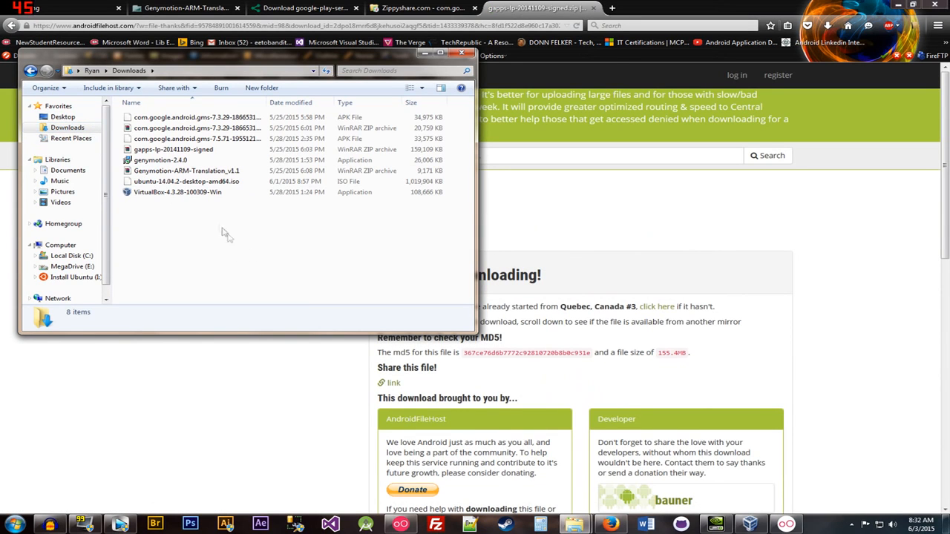
# - Check the Google Play Services ZIP and 7.5.71 APK, gapps and ARM Translation archives there
pyautogui.click(190, 130)
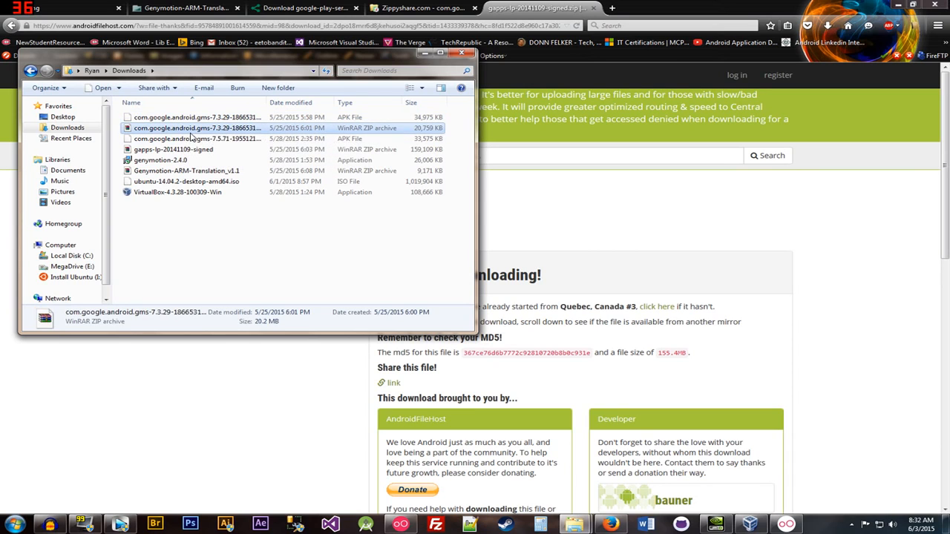
pyautogui.click(193, 139)
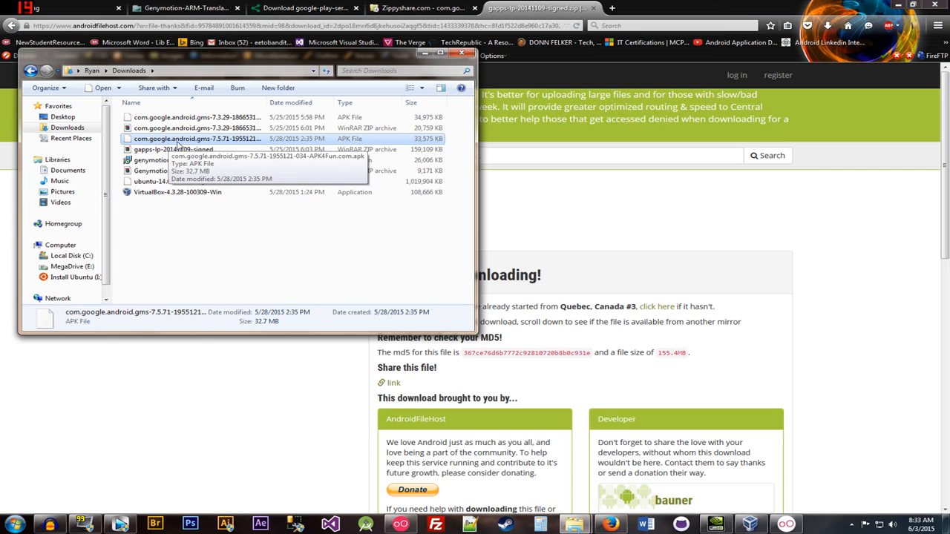
pyautogui.click(197, 152)
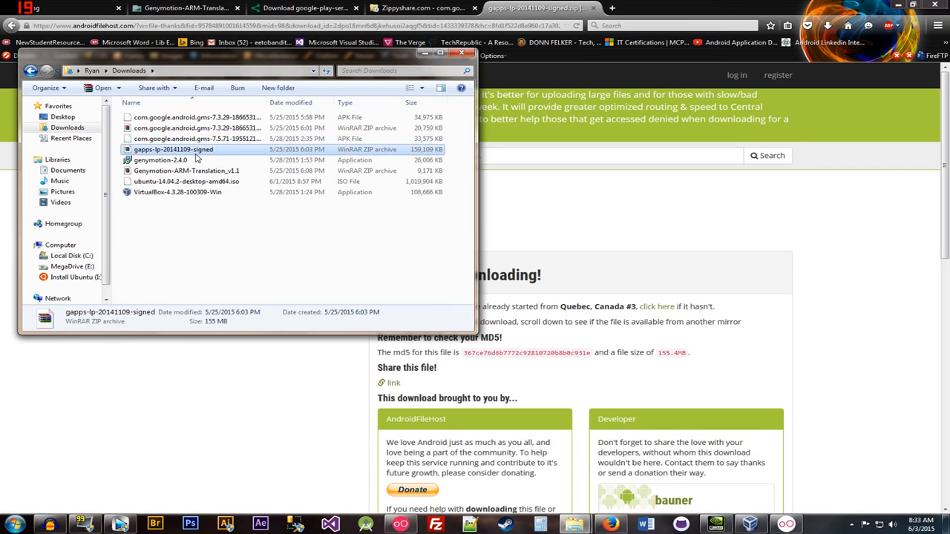
pyautogui.click(212, 173)
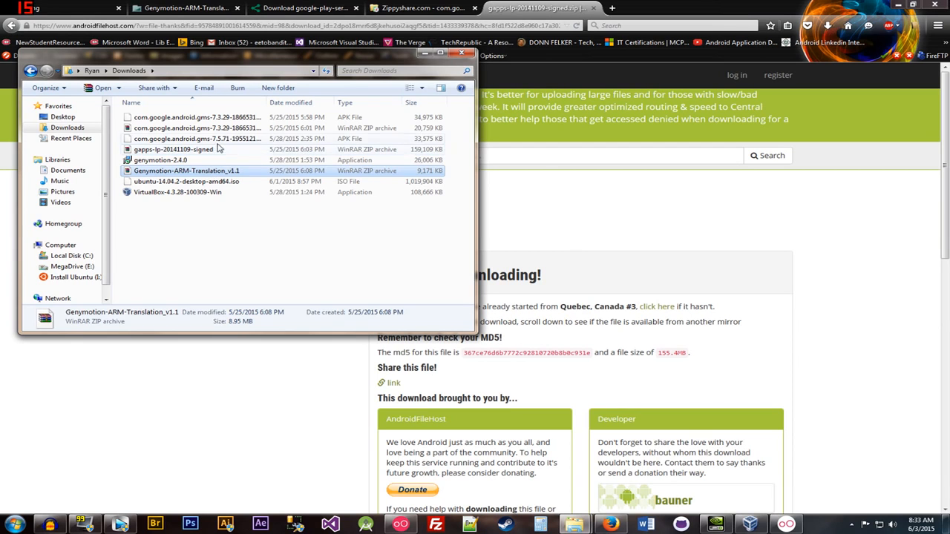
pyautogui.click(215, 140)
# - Move the Nexus 5 emulator aside and hide the Genymotion device manager
pyautogui.click(788, 525)
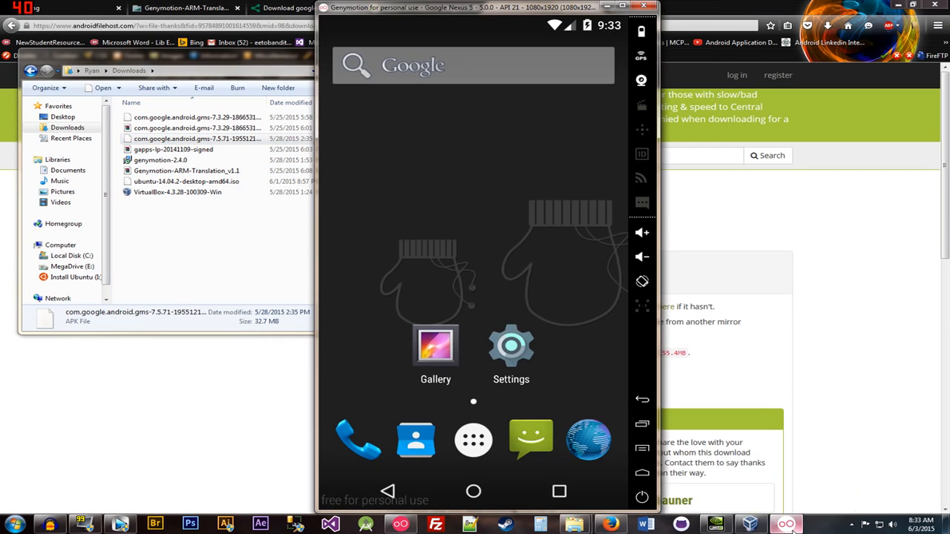
pyautogui.moveTo(444, 11); pyautogui.dragTo(603, 20)
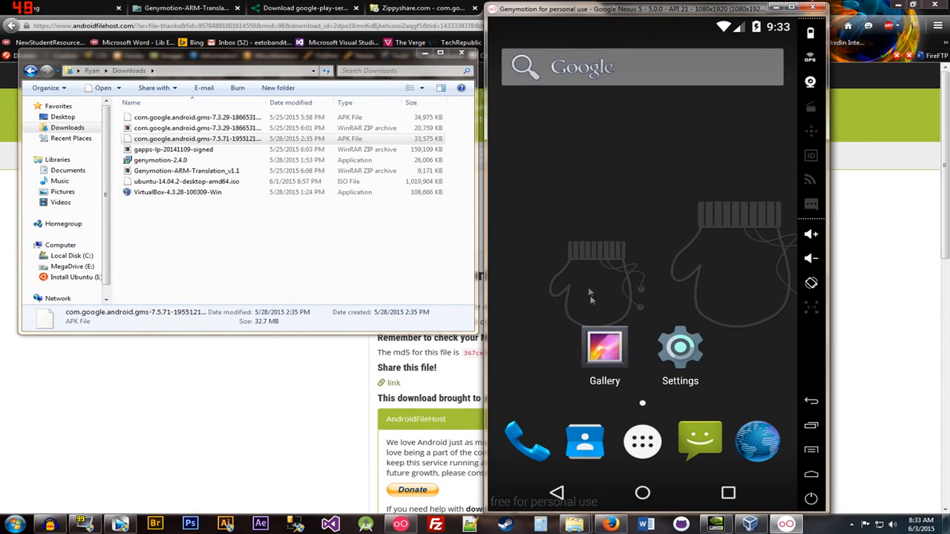
pyautogui.click(399, 524)
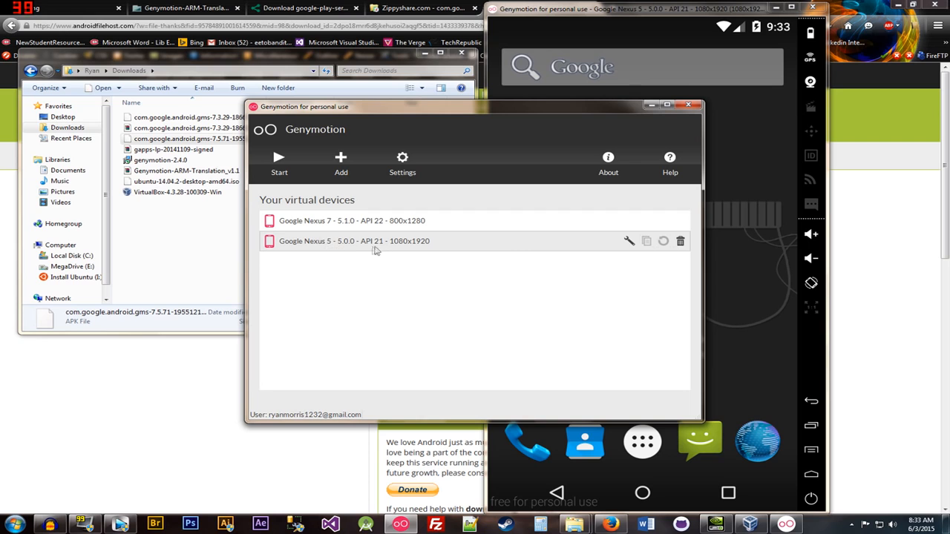
pyautogui.click(650, 105)
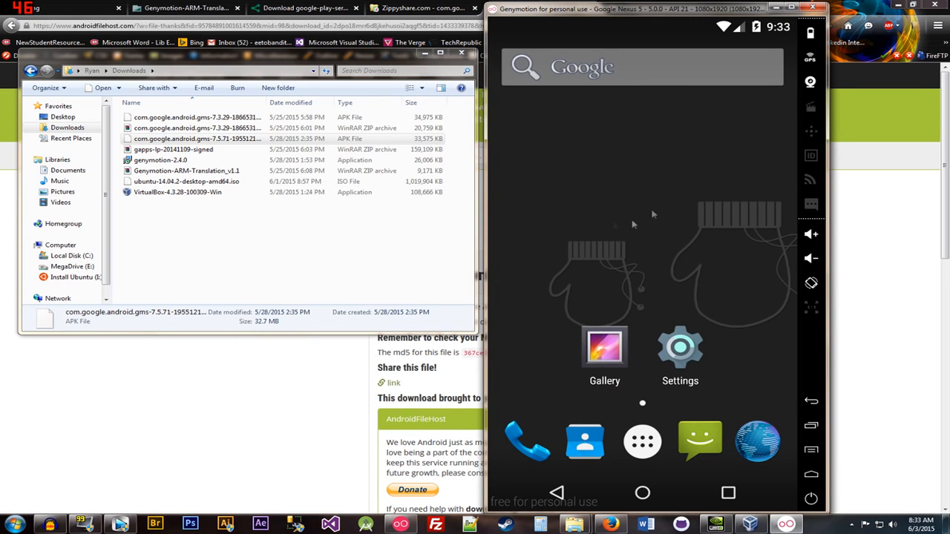
# - Drop the Google Play services 7.5.71 APK onto the emulator and dismiss the resulting crash alert
pyautogui.click(160, 141)
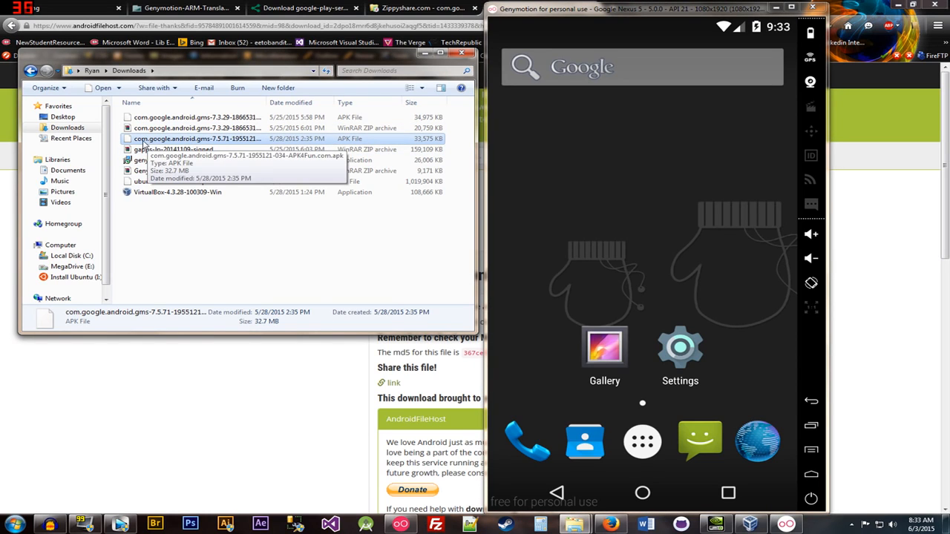
pyautogui.moveTo(152, 143); pyautogui.dragTo(558, 288)
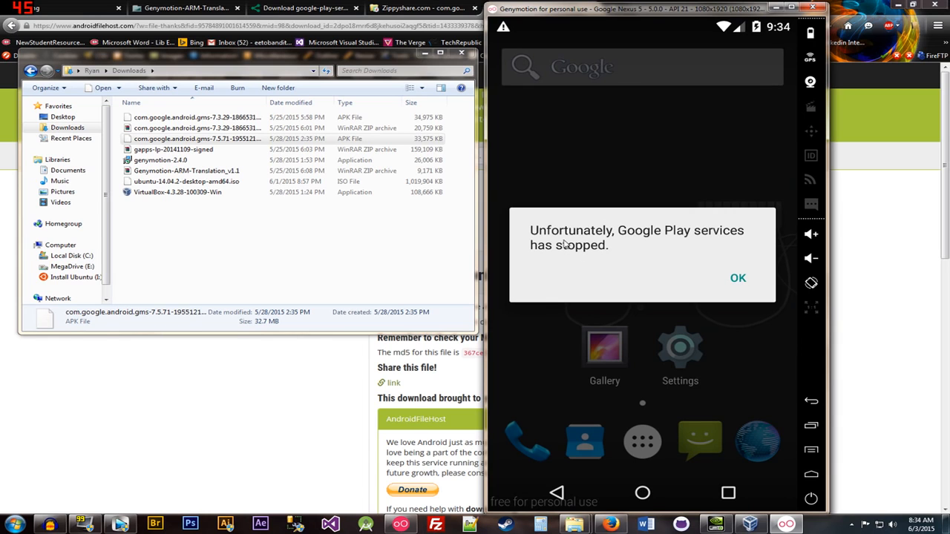
pyautogui.click(739, 279)
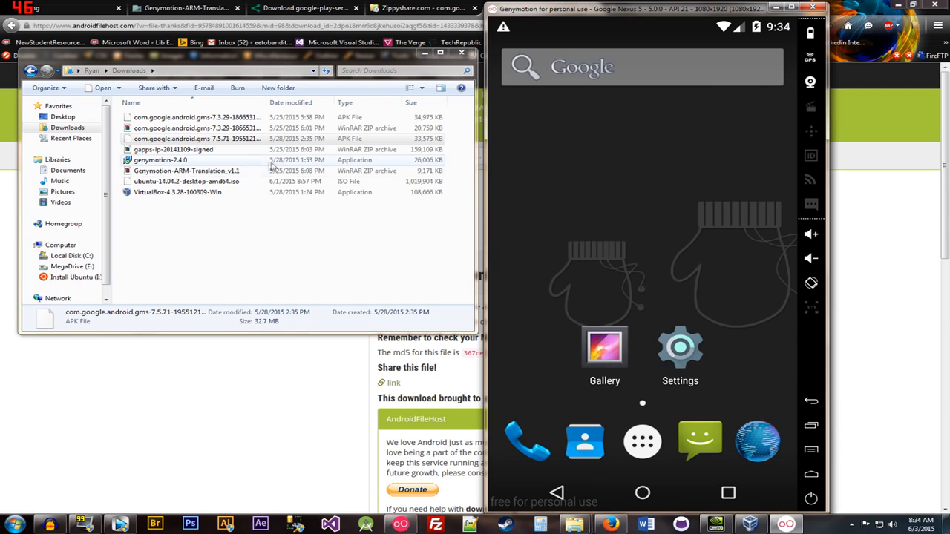
# - Drop gapps-lp-20141109-signed.zip onto the Nexus 5 and confirm flashing it
pyautogui.moveTo(189, 150); pyautogui.dragTo(577, 233)
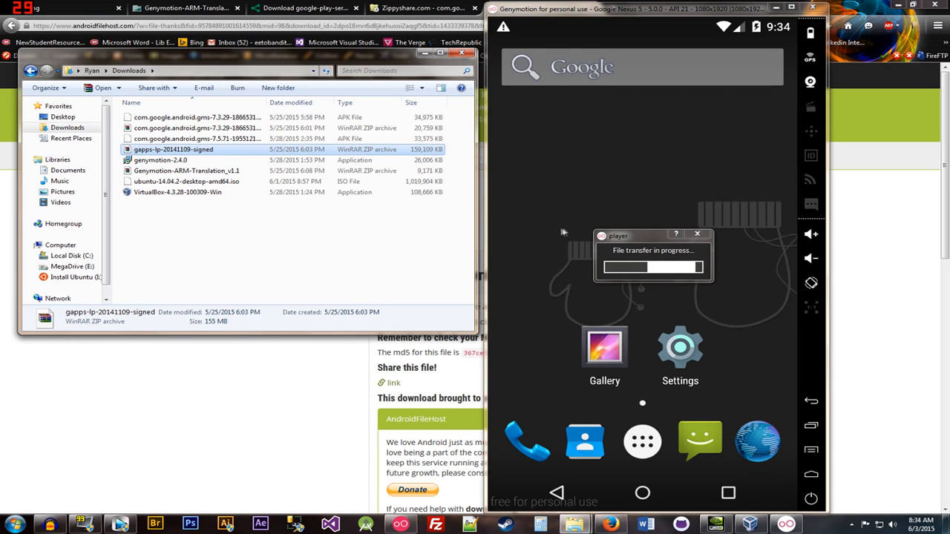
pyautogui.click(189, 170)
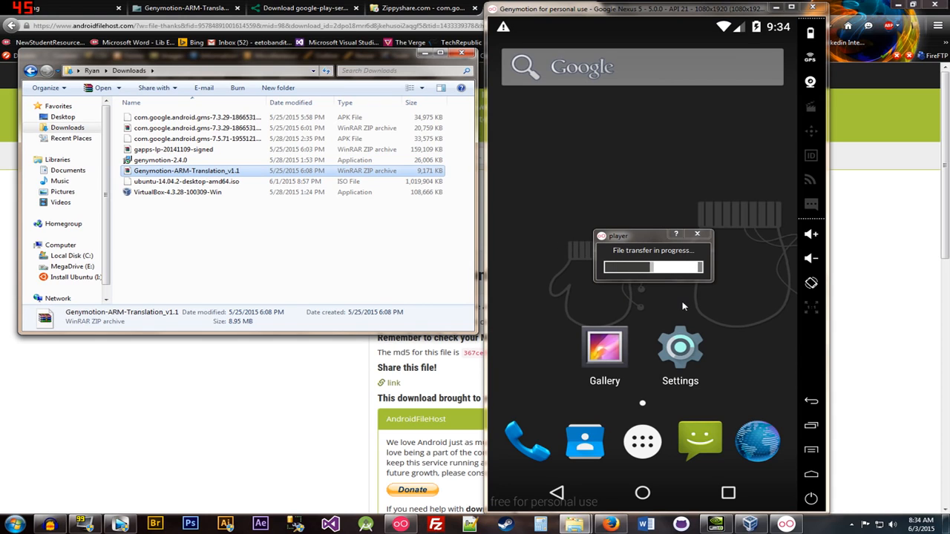
pyautogui.click(522, 233)
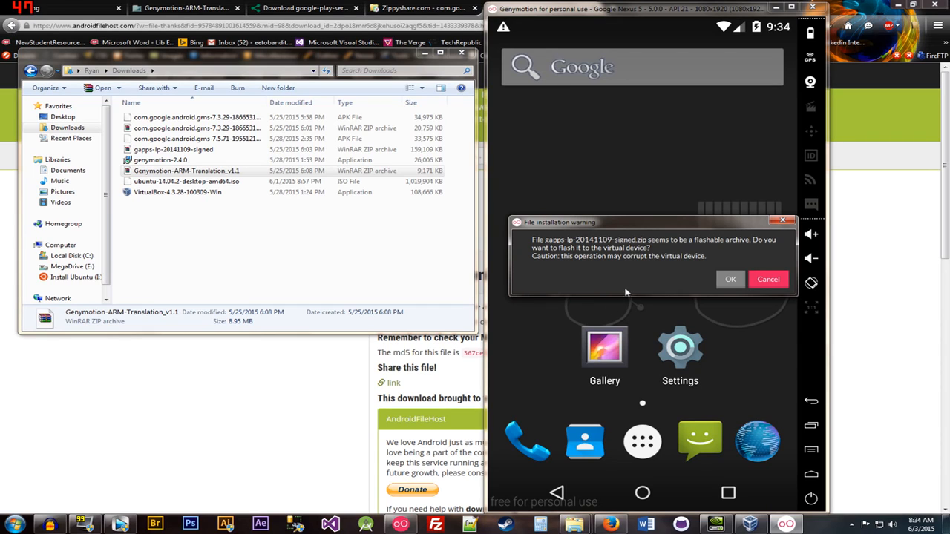
pyautogui.click(730, 279)
# - Acknowledge the gapps flash success and drop Genymotion-ARM-Translation_v1.1.zip onto the emulator
pyautogui.click(255, 233)
pyautogui.click(190, 172)
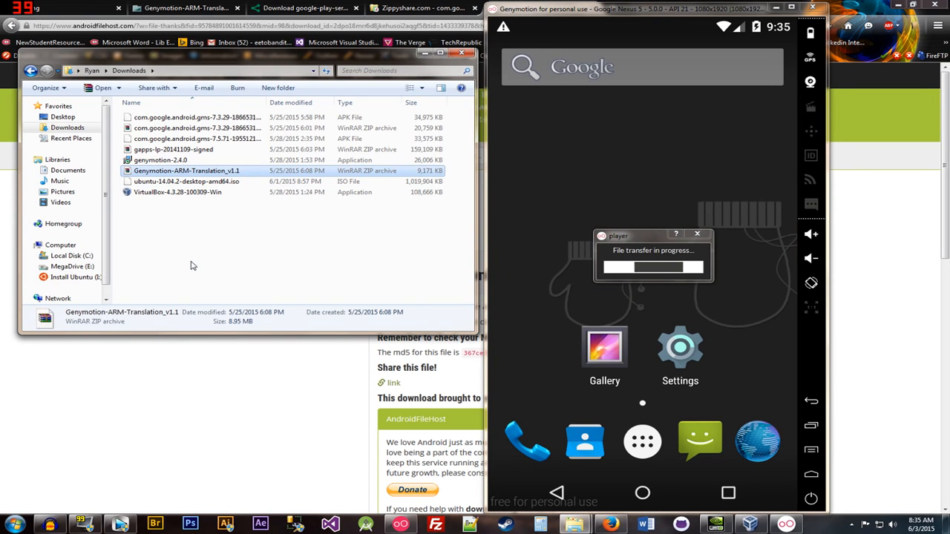
pyautogui.click(518, 312)
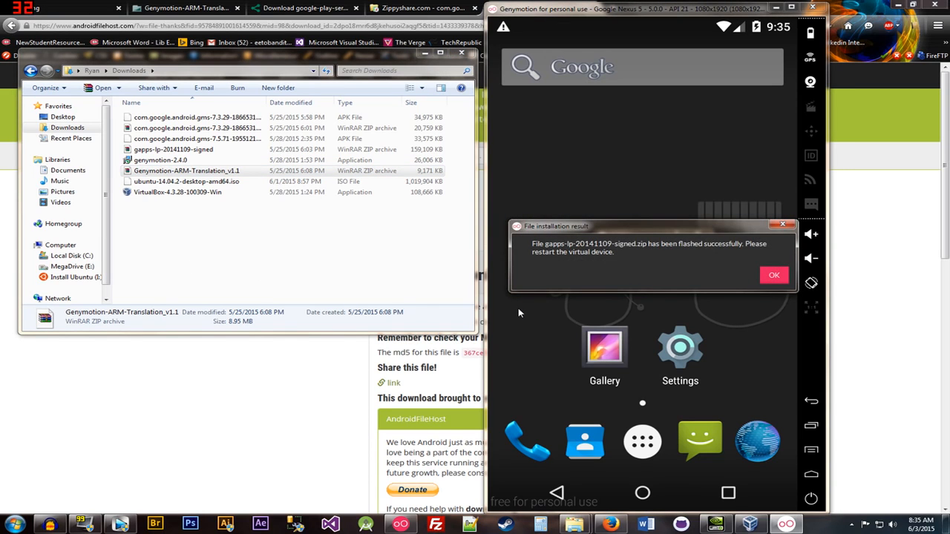
pyautogui.click(762, 282)
pyautogui.moveTo(194, 174); pyautogui.dragTo(600, 267)
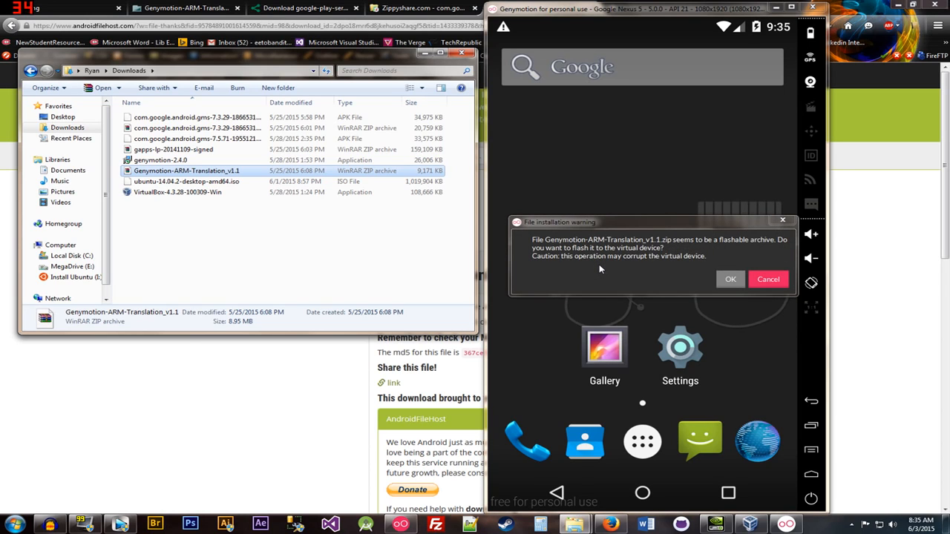
# - Confirm and complete the ARM Translation flash, close the emulator, and reopen the device list
pyautogui.click(731, 280)
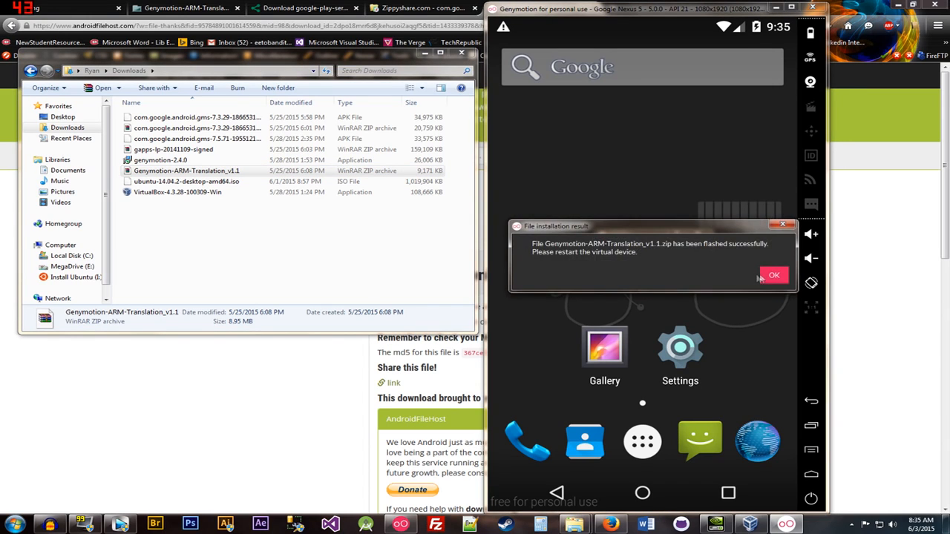
pyautogui.click(768, 277)
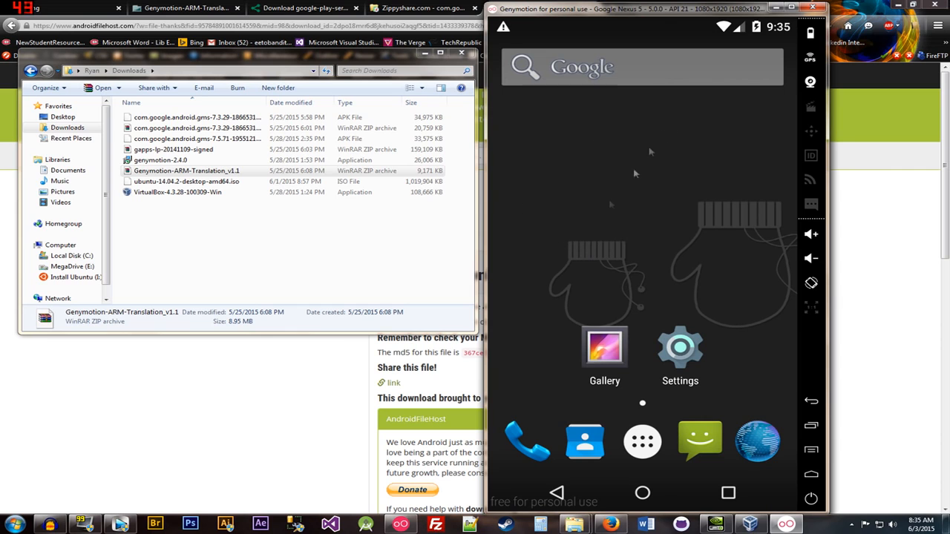
pyautogui.click(815, 7)
pyautogui.click(401, 525)
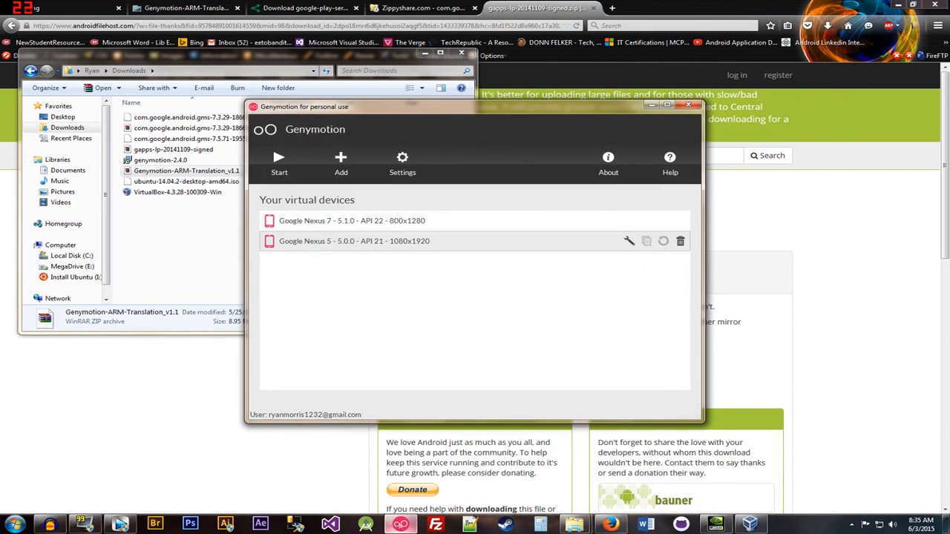
# - Boot the Google Nexus 5, swipe to unlock, and dismiss the gapps crash and Reinstall Google+ errors
pyautogui.doubleClick(342, 244)
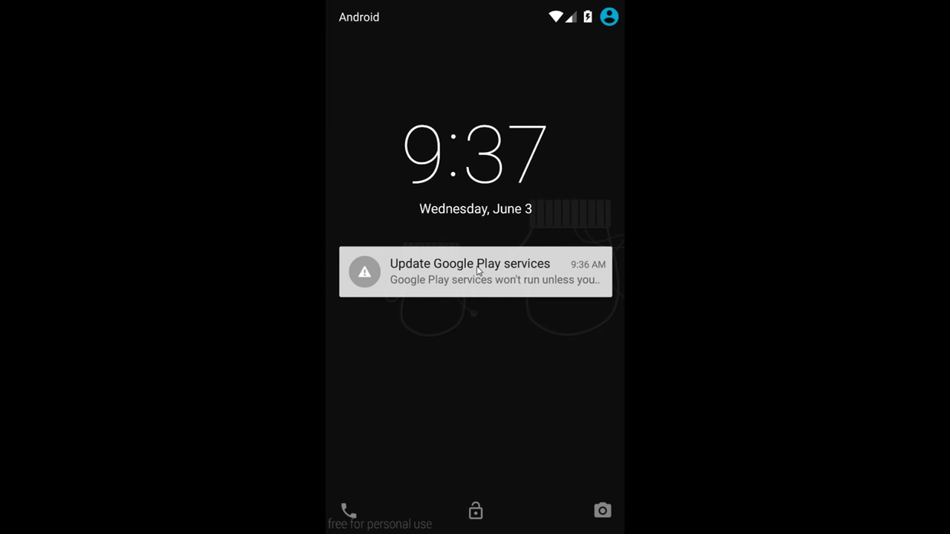
pyautogui.moveTo(479, 272); pyautogui.dragTo(453, 69)
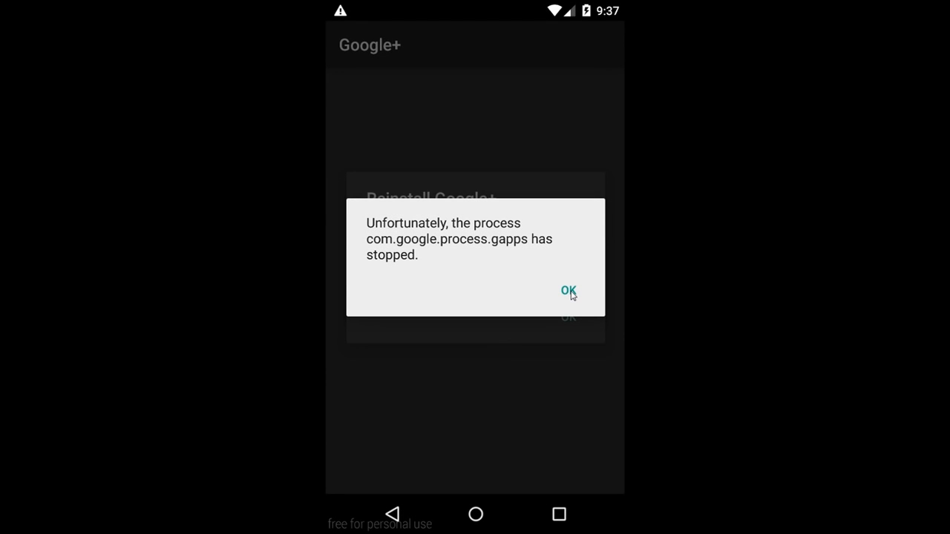
pyautogui.click(570, 291)
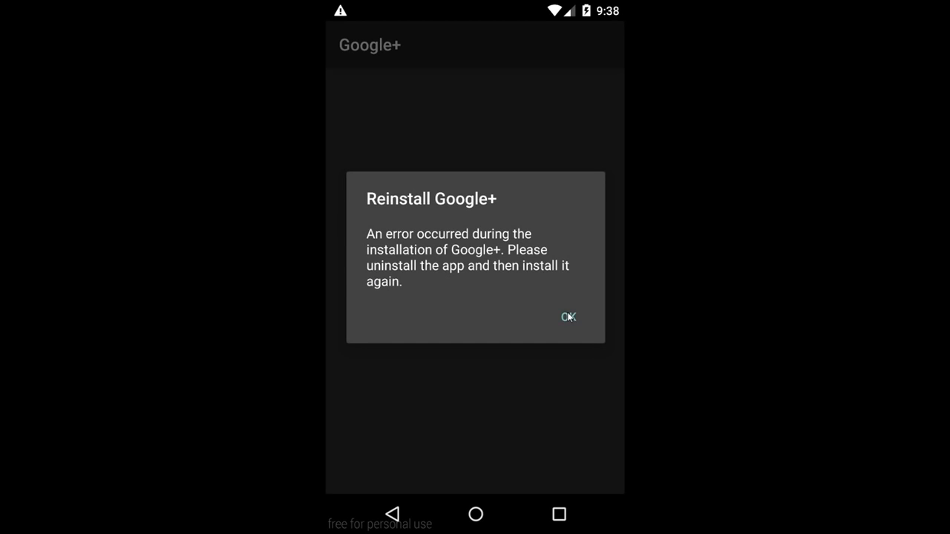
pyautogui.click(569, 317)
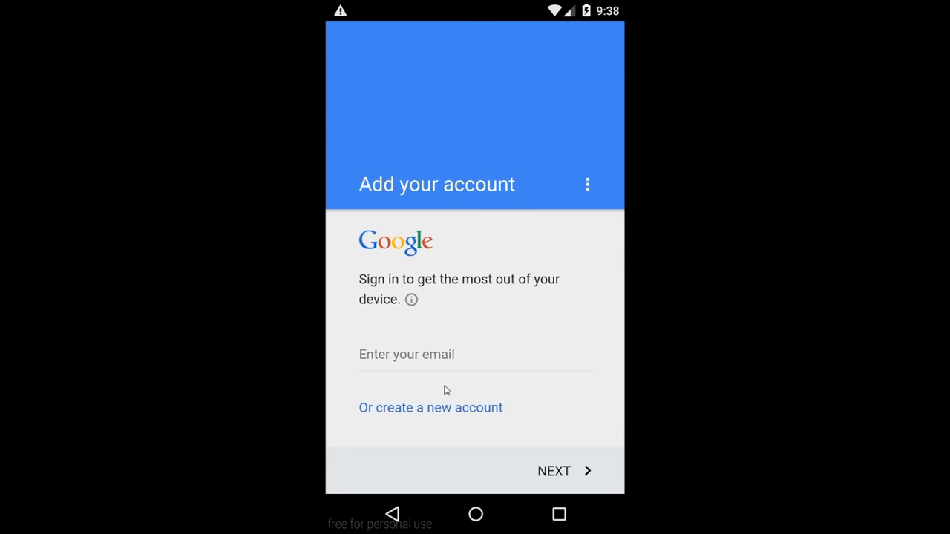
# - Enter the Google account's e-mail address and continue to the password page
pyautogui.click(442, 366)
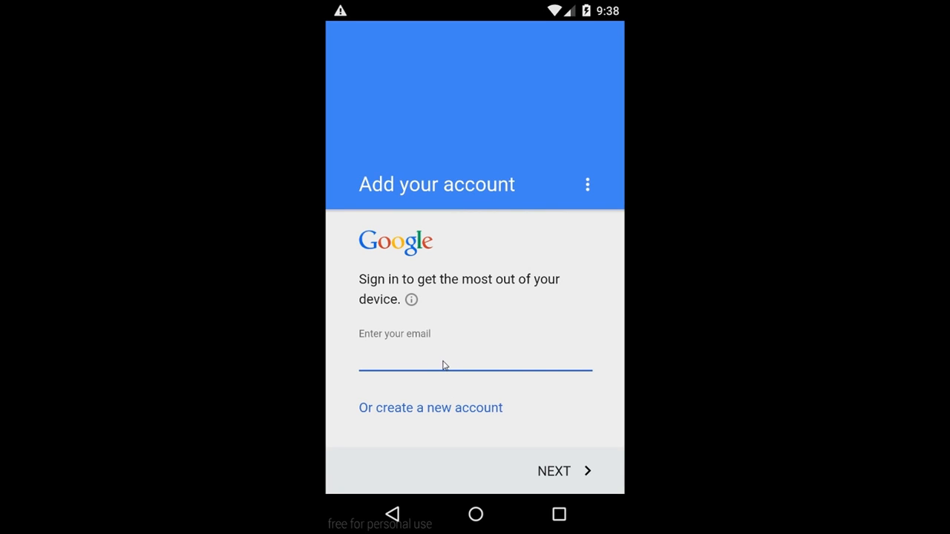
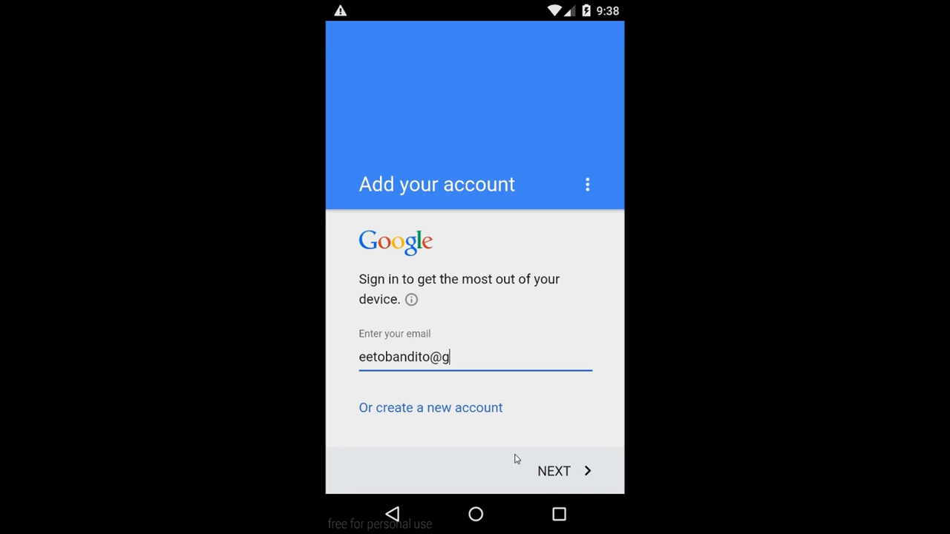
pyautogui.click(550, 475)
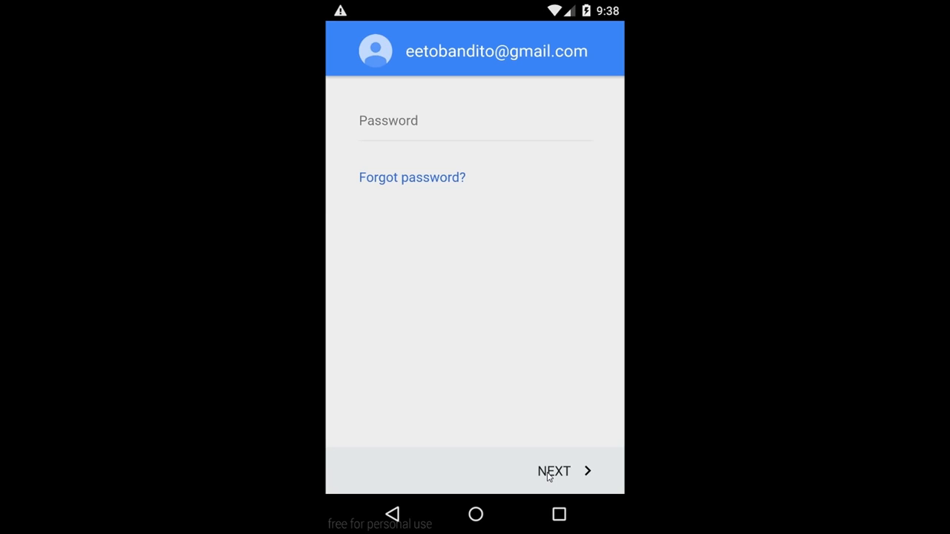
# - Enter the account password, accept the Terms of Service, and dismiss the Google+ and Play services errors
pyautogui.click(406, 136)
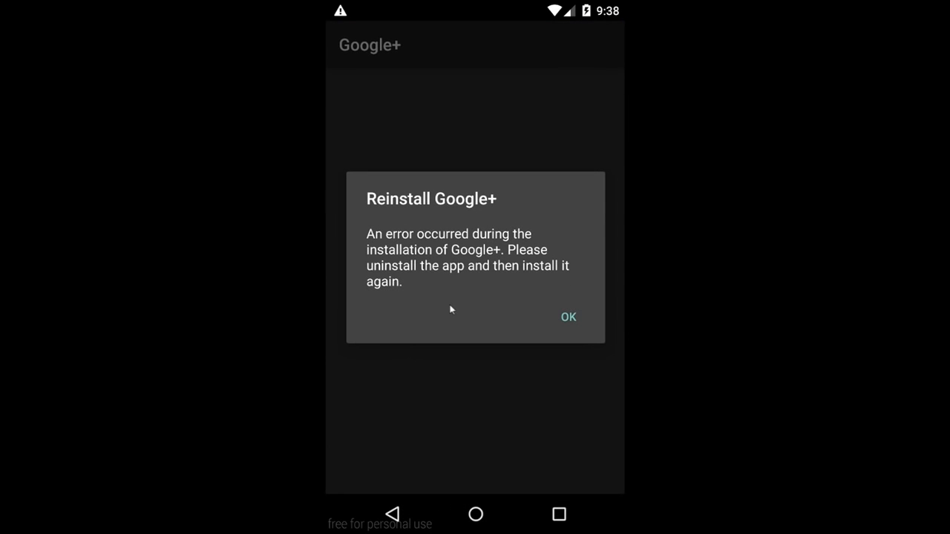
pyautogui.click(568, 318)
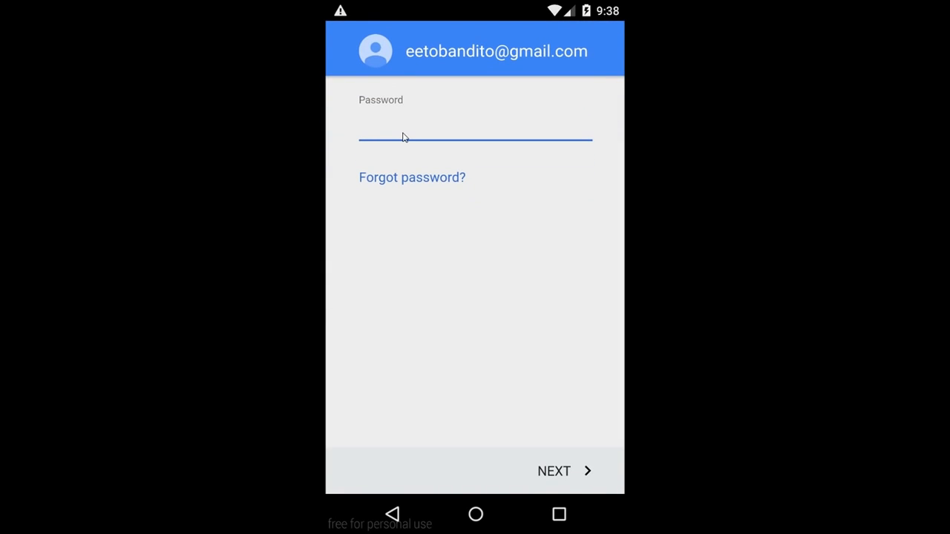
pyautogui.click(551, 473)
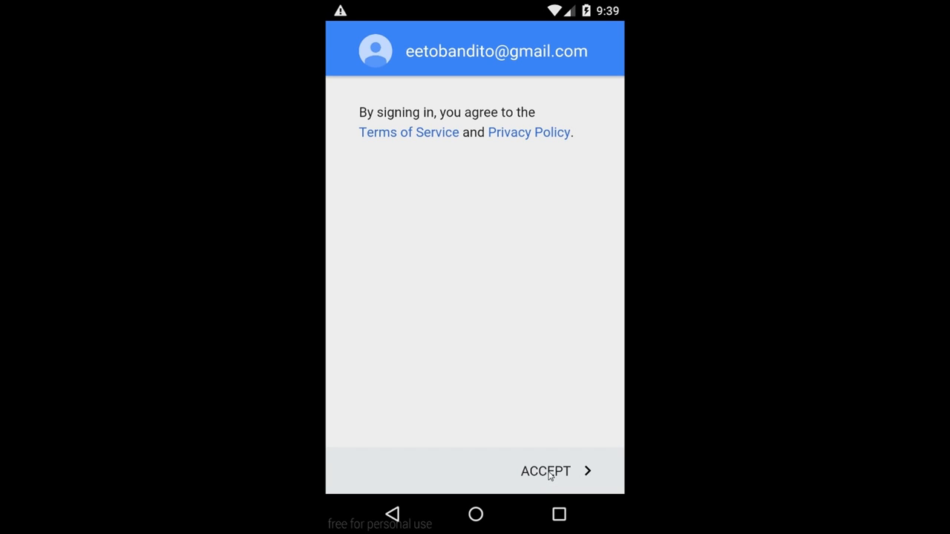
pyautogui.click(550, 477)
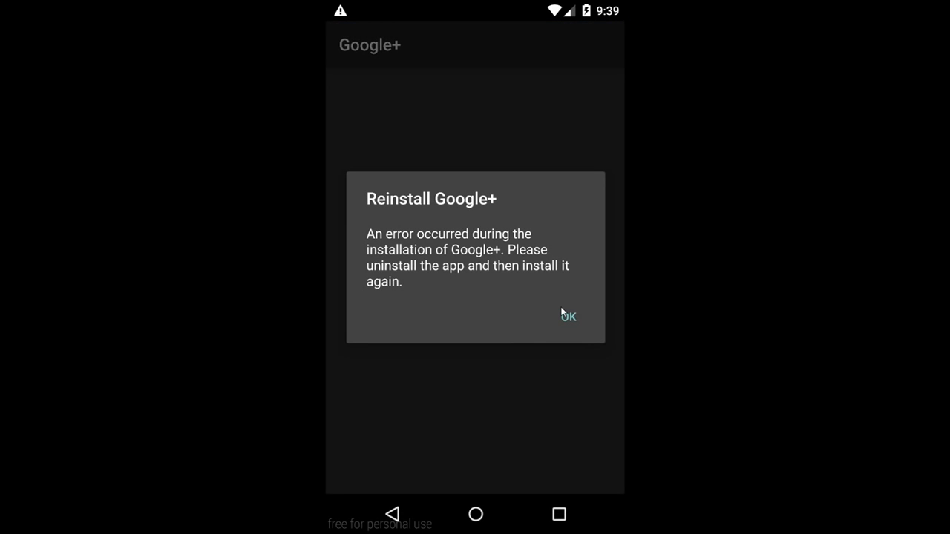
pyautogui.click(564, 313)
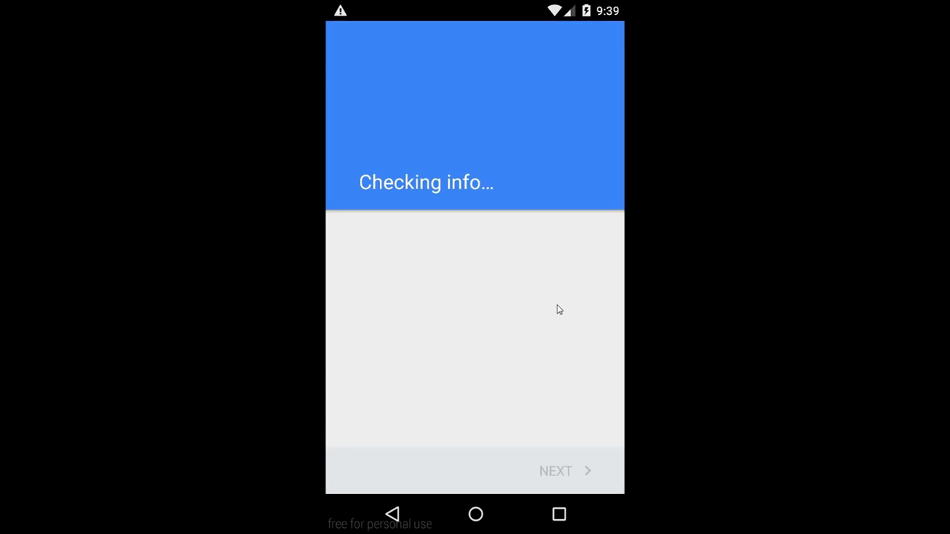
pyautogui.click(564, 284)
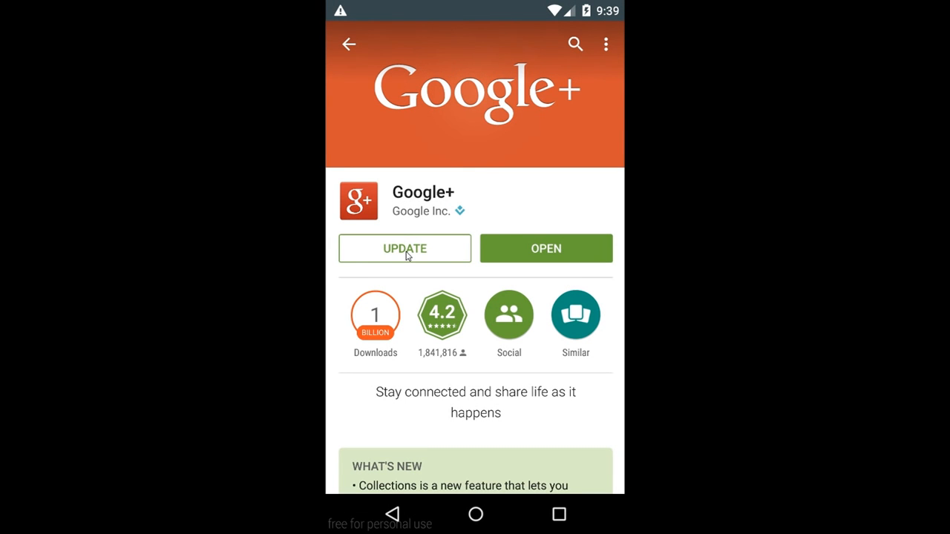
# - Update Google+ from its Play Store page, accepting the reinstall notice and permissions, then launch it
pyautogui.click(406, 253)
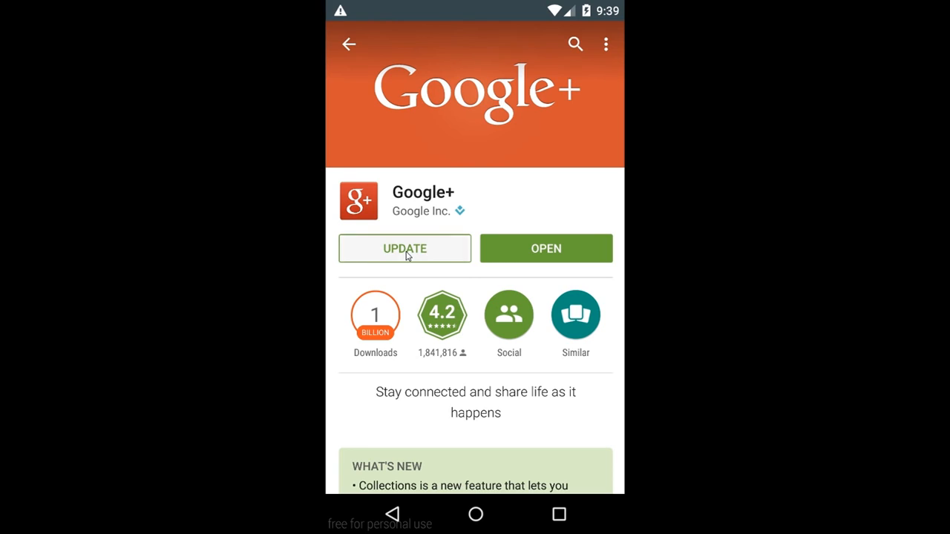
pyautogui.click(577, 319)
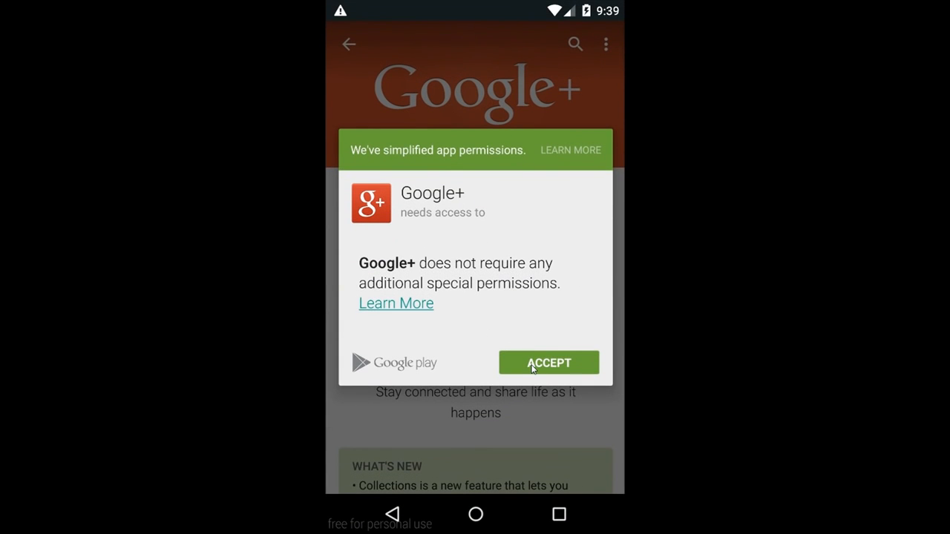
pyautogui.click(532, 368)
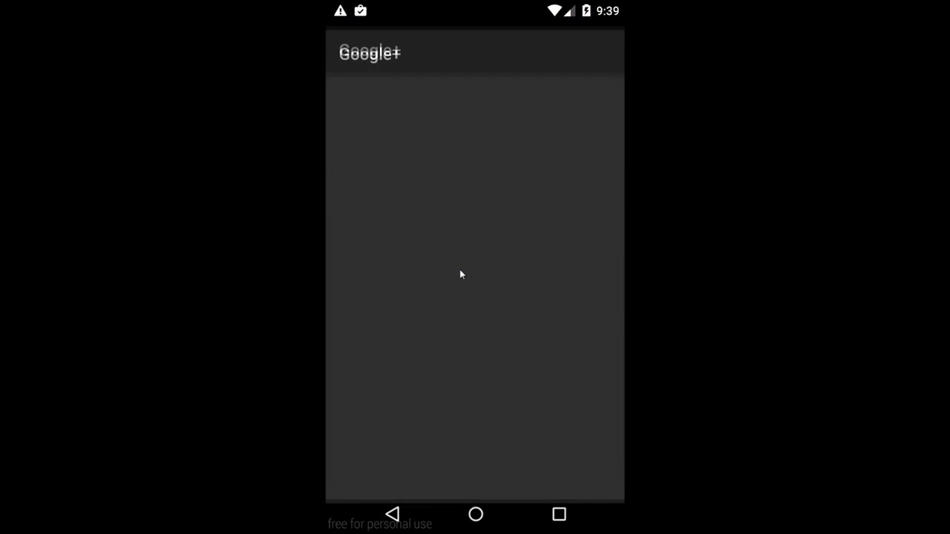
pyautogui.click(568, 317)
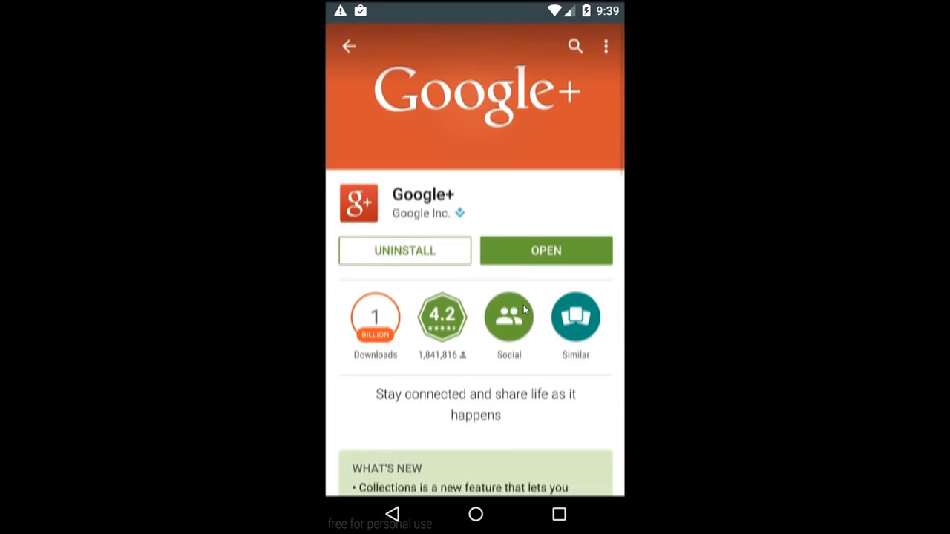
pyautogui.click(526, 249)
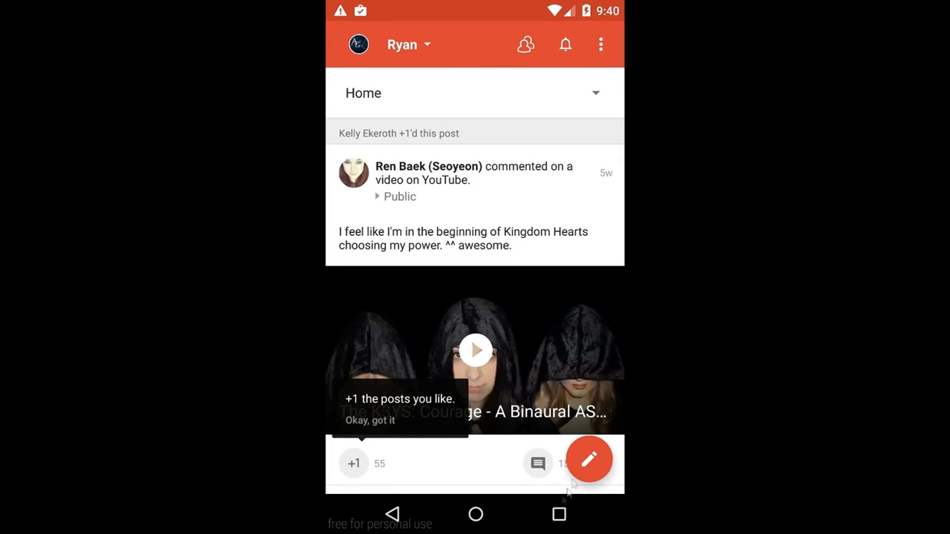
# - Clear the Google+ and Play Store cards from the recent apps list
pyautogui.click(477, 515)
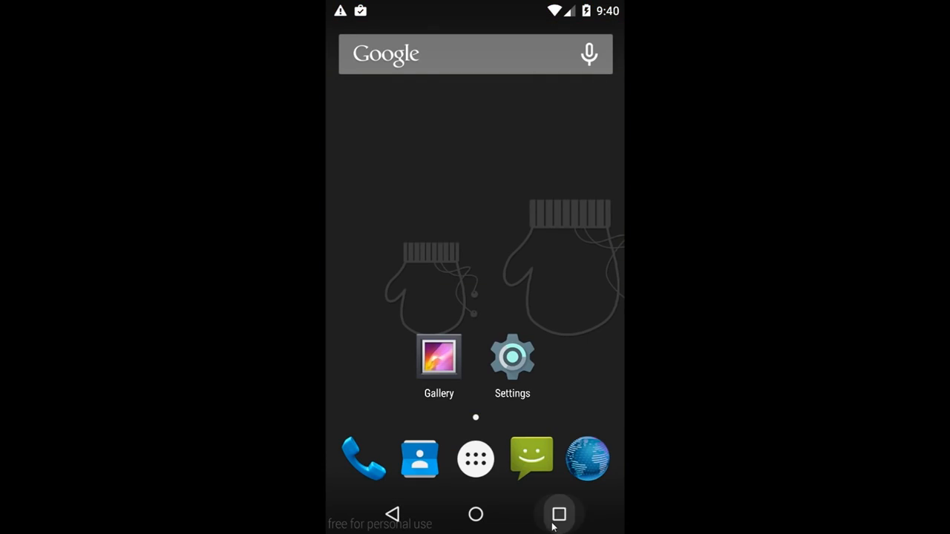
pyautogui.click(559, 515)
pyautogui.moveTo(529, 348); pyautogui.dragTo(371, 372)
pyautogui.moveTo(468, 319); pyautogui.dragTo(364, 299)
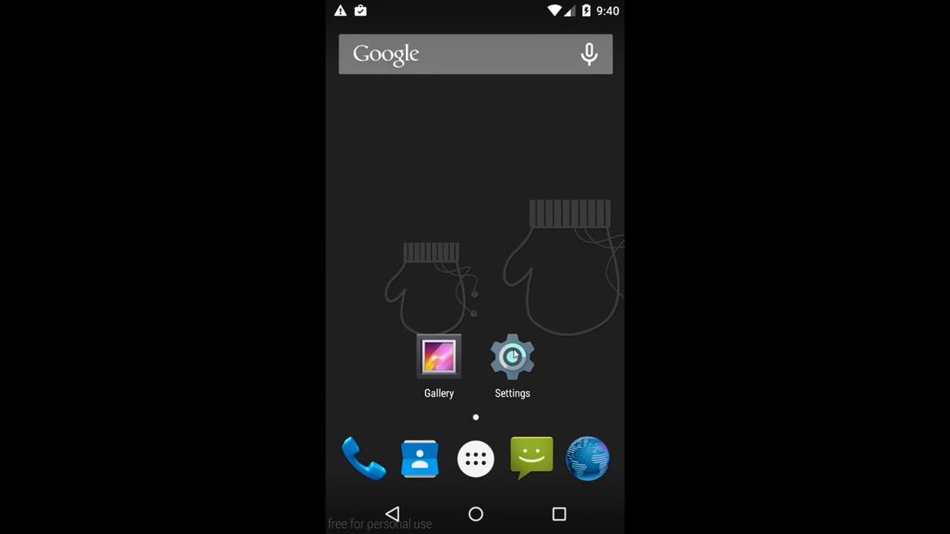
# - Briefly open and leave Settings, then launch the Play Store from the app drawer
pyautogui.click(514, 356)
pyautogui.click(408, 519)
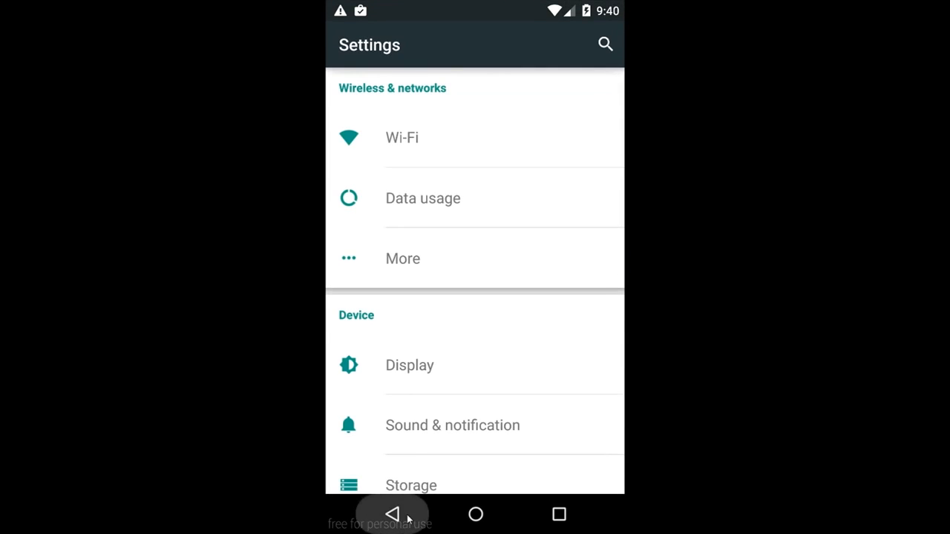
pyautogui.click(475, 456)
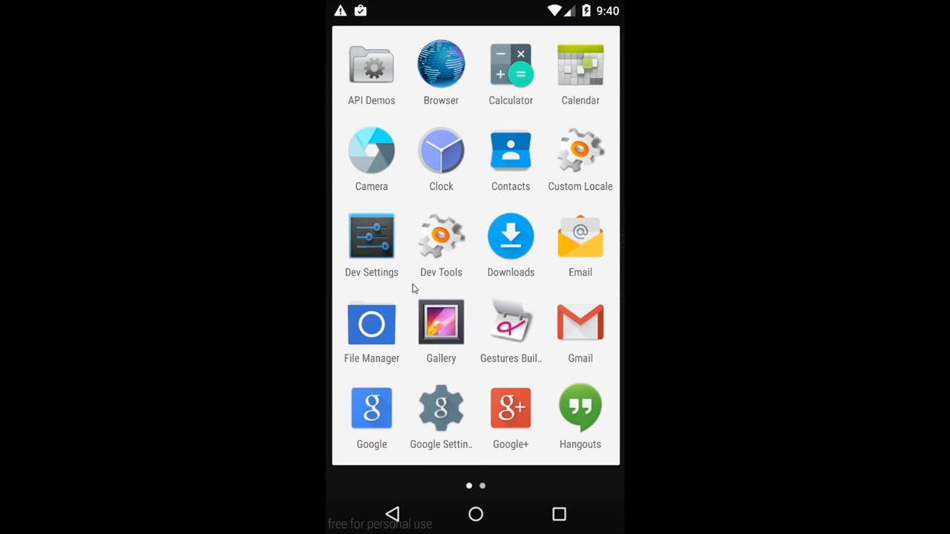
pyautogui.moveTo(414, 289); pyautogui.dragTo(378, 267)
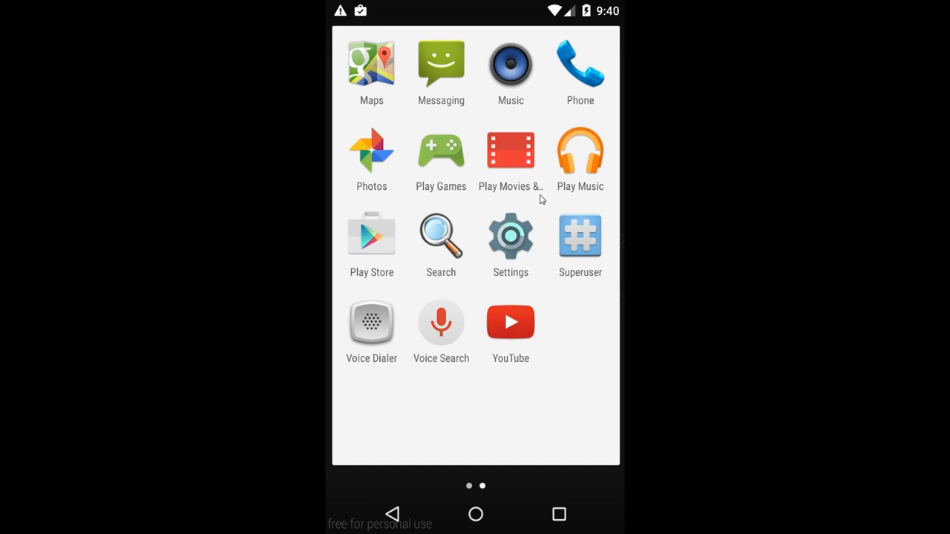
pyautogui.moveTo(540, 199); pyautogui.dragTo(416, 219)
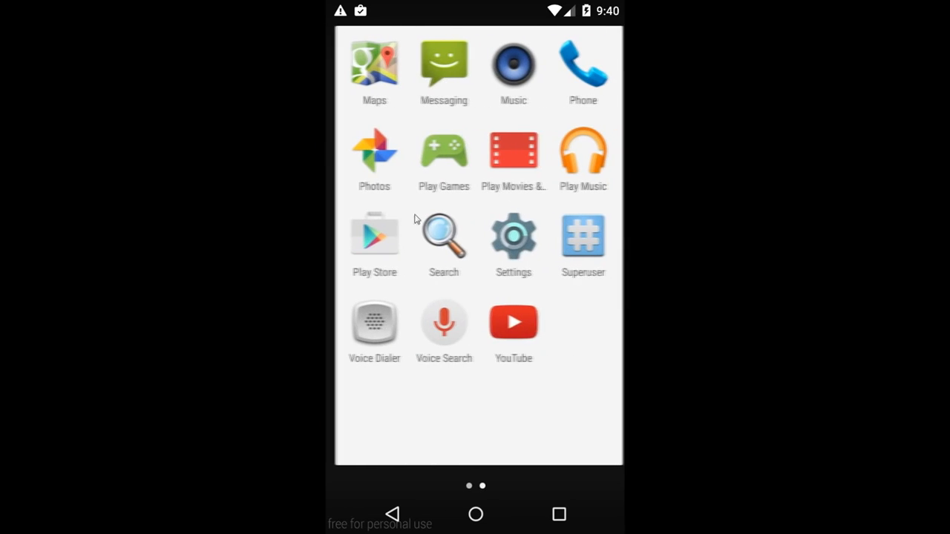
pyautogui.click(388, 248)
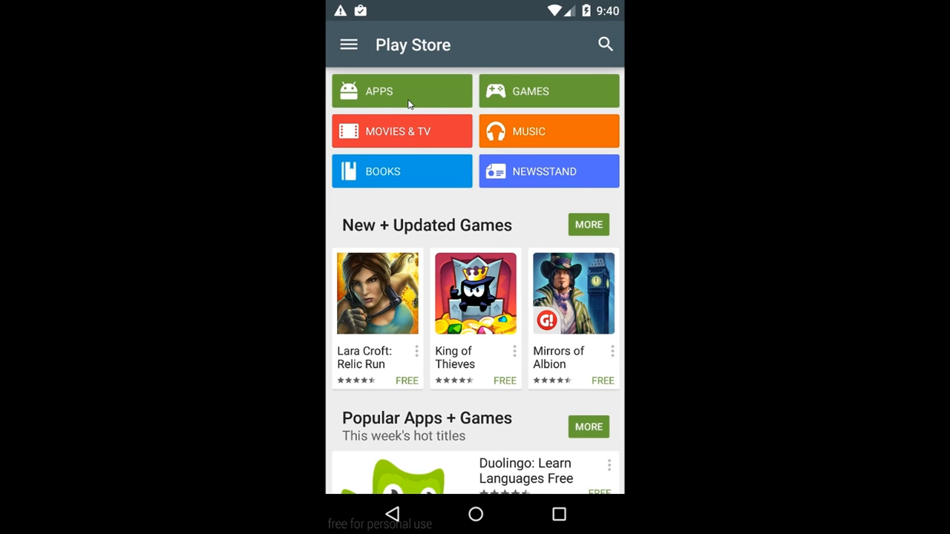
# - Search the Play Store's Apps section for 'spotify' and open the Spotify Music page
pyautogui.click(408, 104)
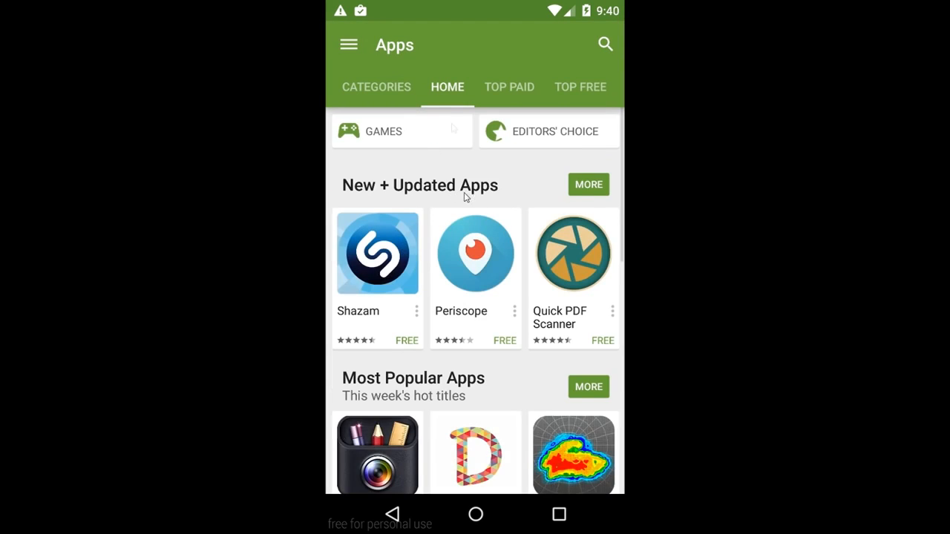
pyautogui.moveTo(467, 191); pyautogui.dragTo(445, 95)
pyautogui.moveTo(454, 138); pyautogui.dragTo(461, 267)
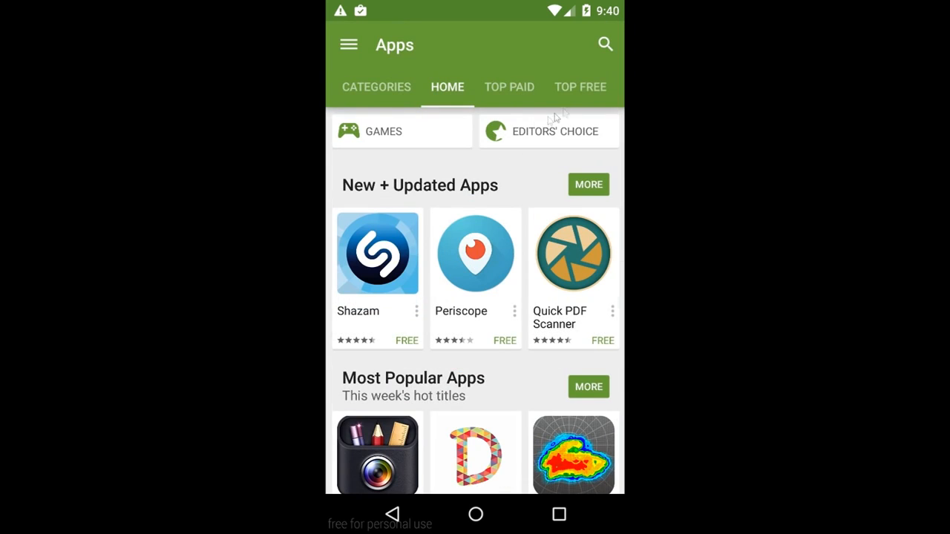
pyautogui.click(603, 44)
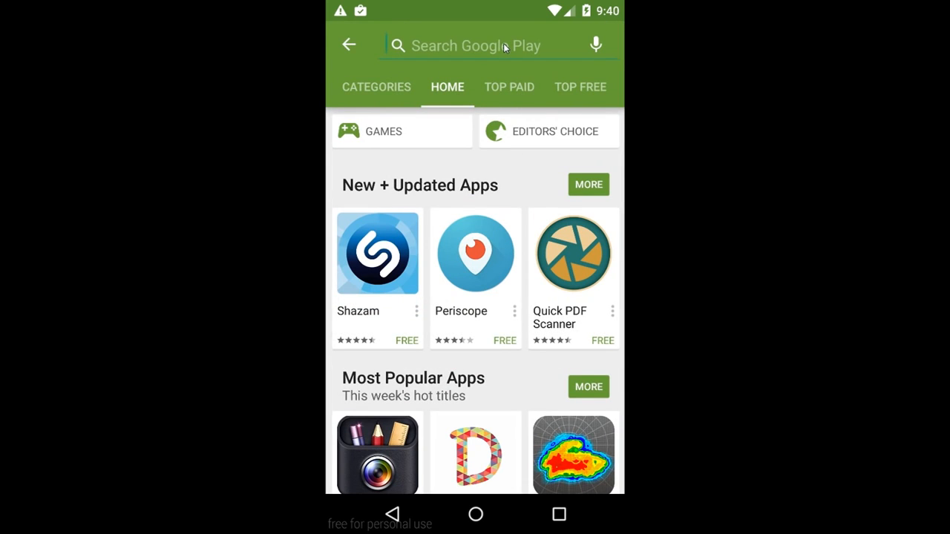
pyautogui.write('spotify')
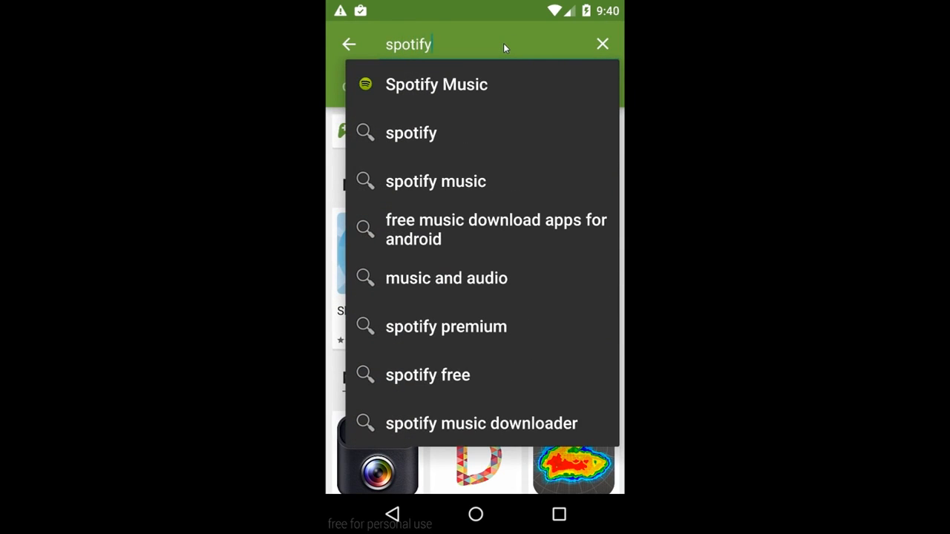
pyautogui.click(471, 83)
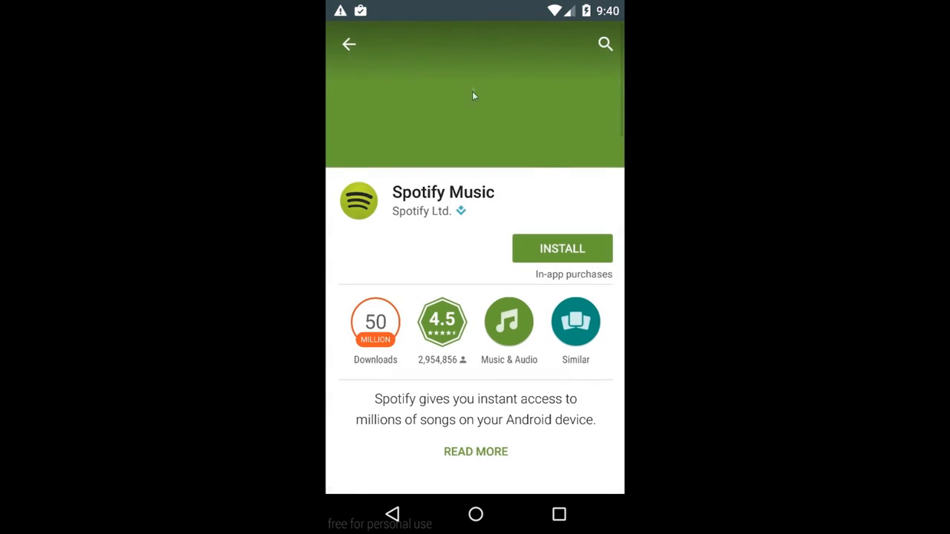
# - Install Spotify Music, accept its permissions, and launch it once downloaded
pyautogui.click(571, 251)
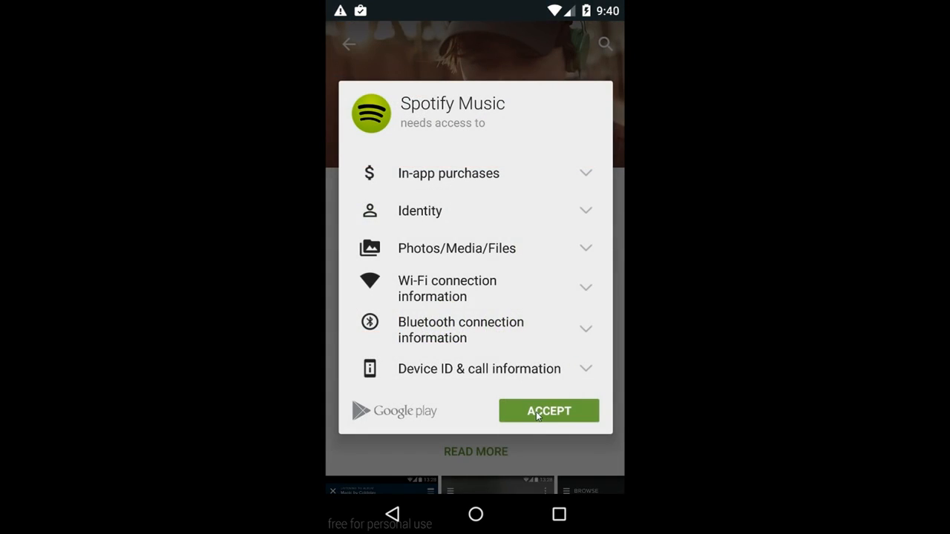
pyautogui.click(538, 415)
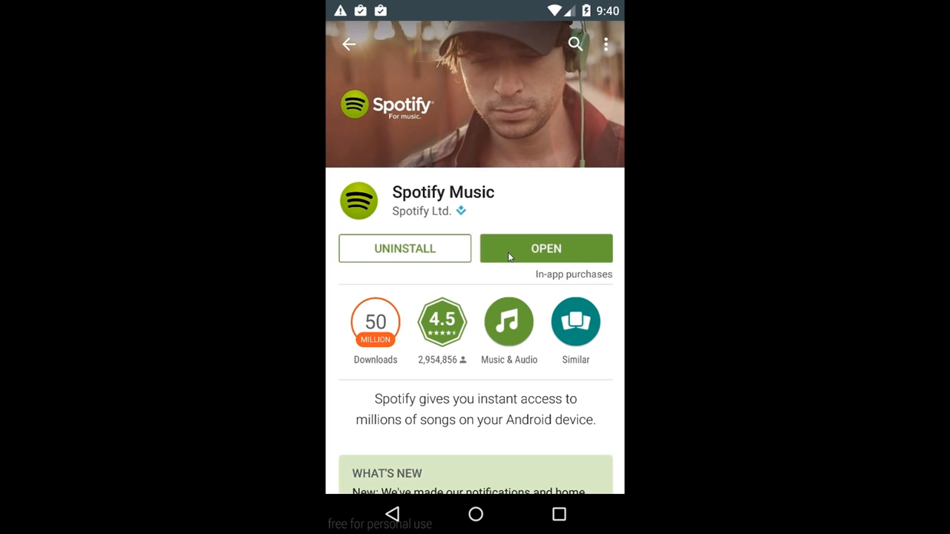
pyautogui.click(509, 256)
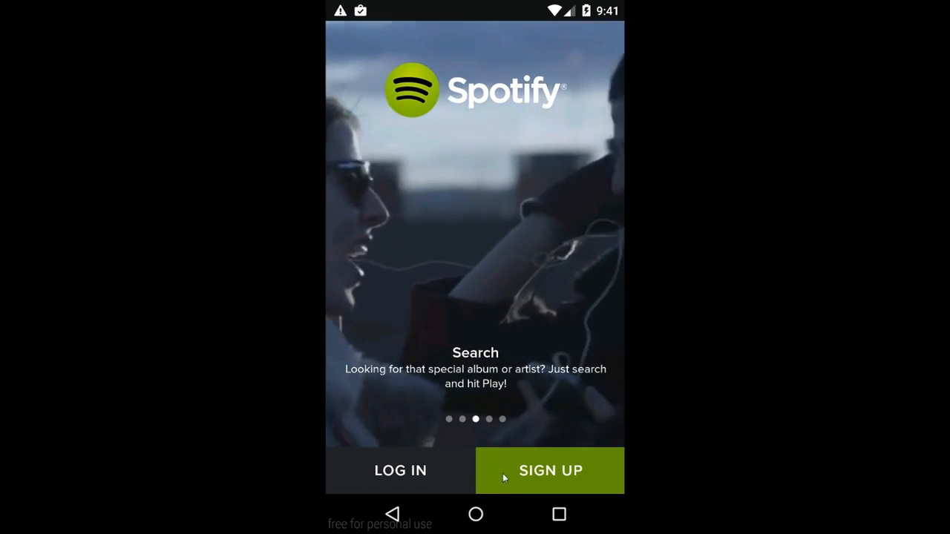
# - Clear the Spotify and Settings cards from the recent apps list
pyautogui.click(476, 513)
pyautogui.click(559, 514)
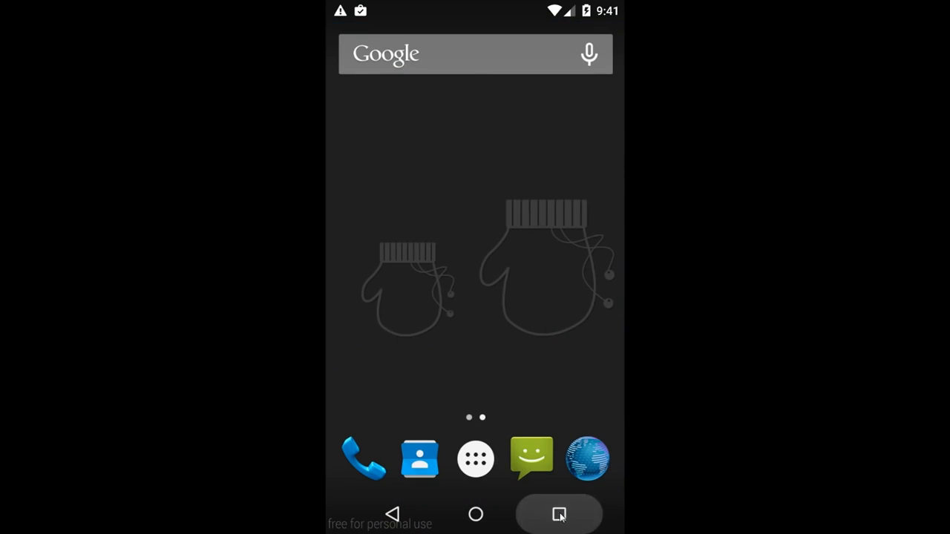
pyautogui.moveTo(411, 427); pyautogui.dragTo(342, 358)
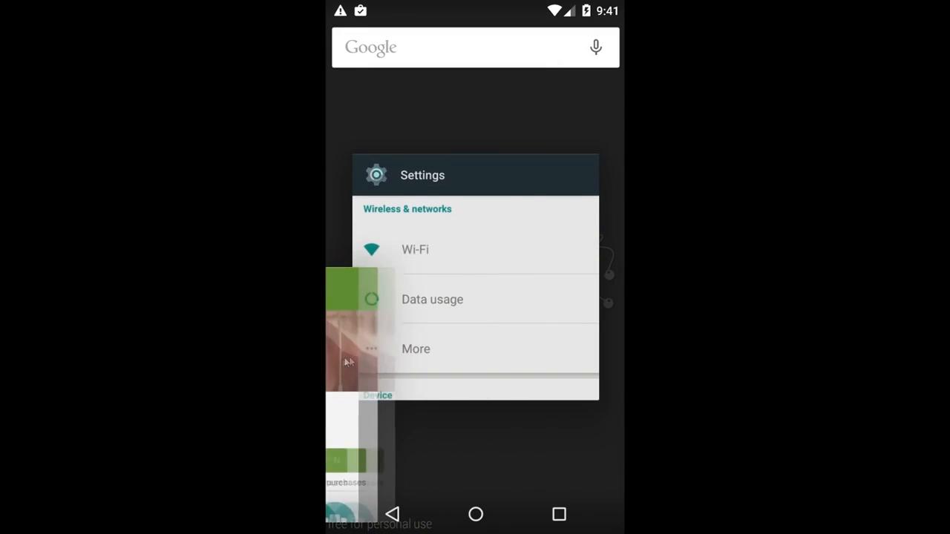
pyautogui.moveTo(389, 330); pyautogui.dragTo(423, 401)
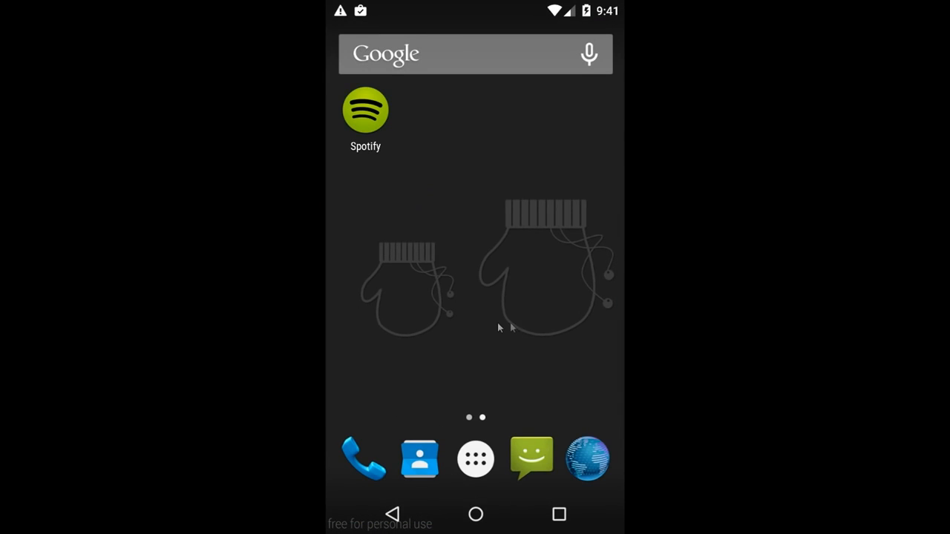
# - Find Spotify on the app drawer's second page, then reopen the drawer
pyautogui.moveTo(393, 298); pyautogui.dragTo(594, 293)
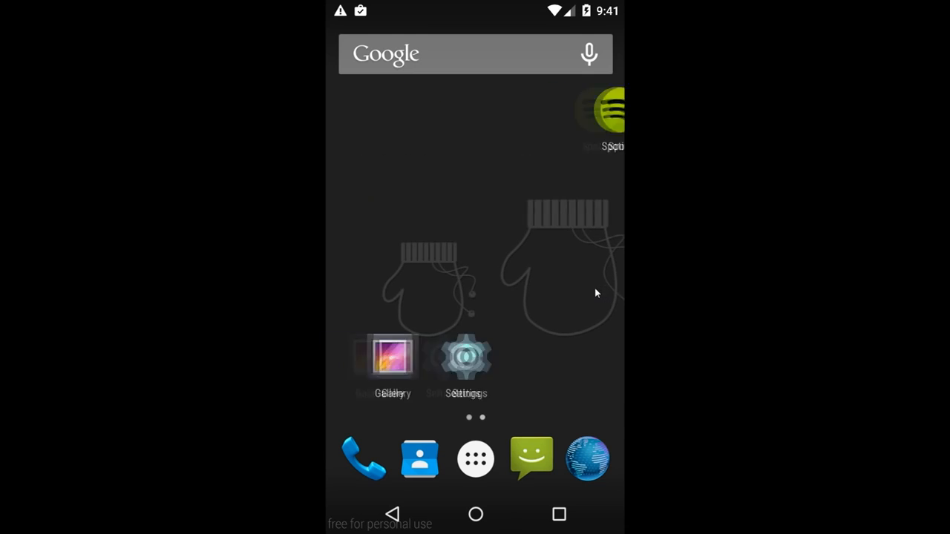
pyautogui.click(476, 460)
pyautogui.moveTo(564, 276); pyautogui.dragTo(462, 276)
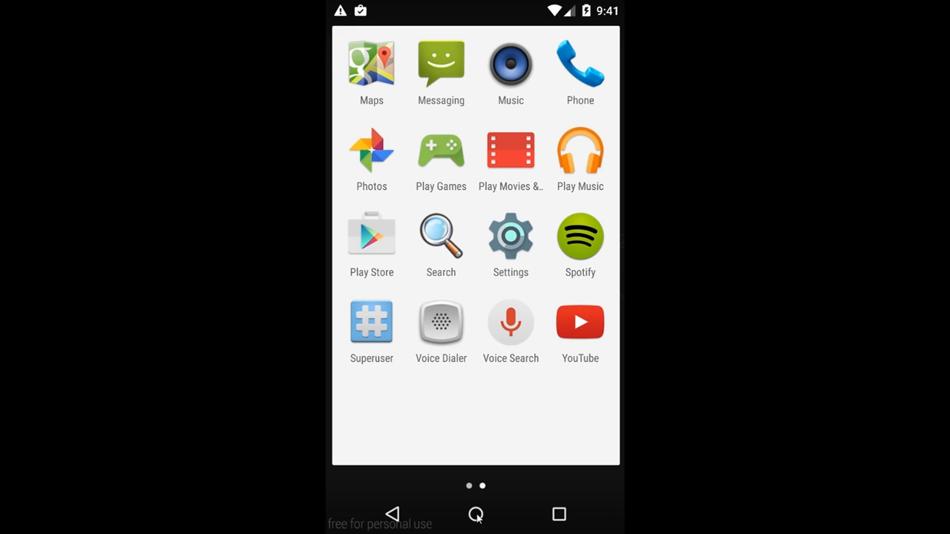
pyautogui.click(476, 515)
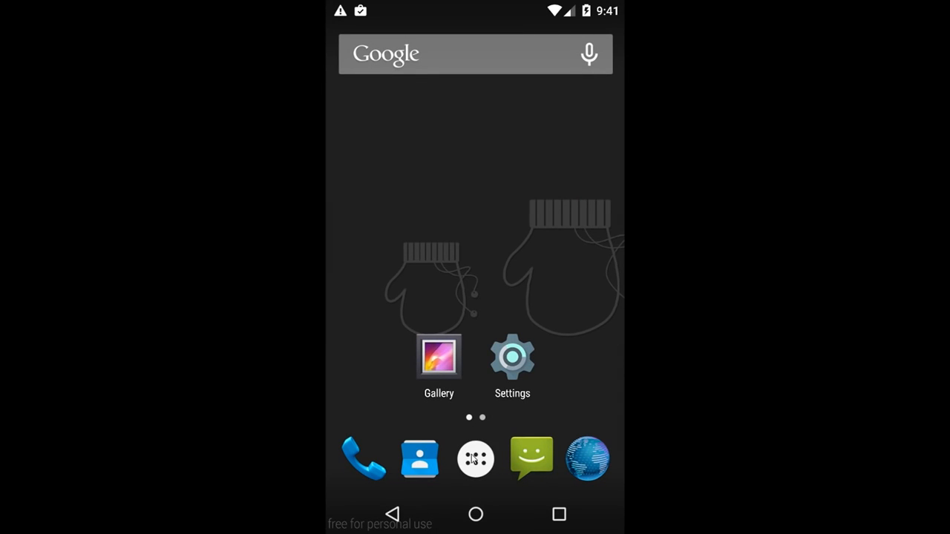
pyautogui.click(475, 459)
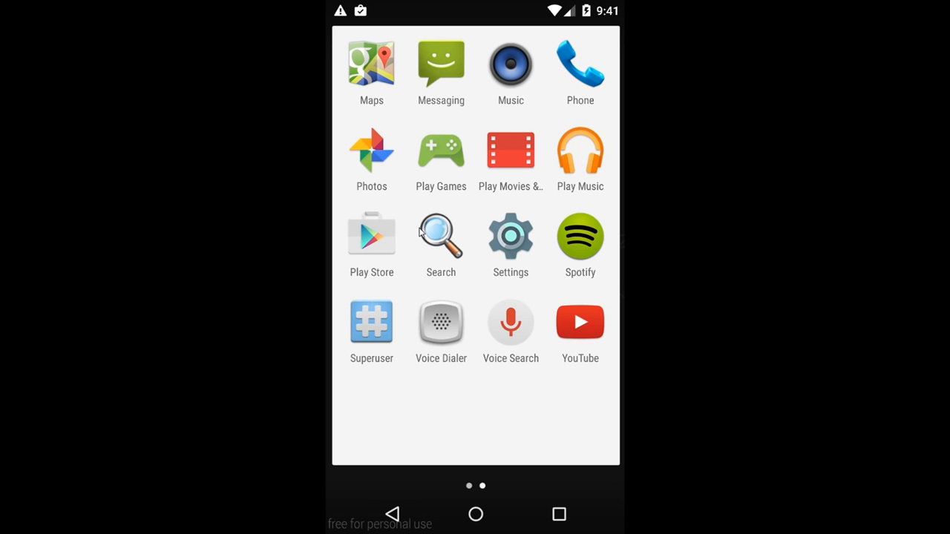
# - Close the app drawer, check the home page holding the Spotify shortcut, and return to page one
pyautogui.moveTo(420, 232); pyautogui.dragTo(564, 236)
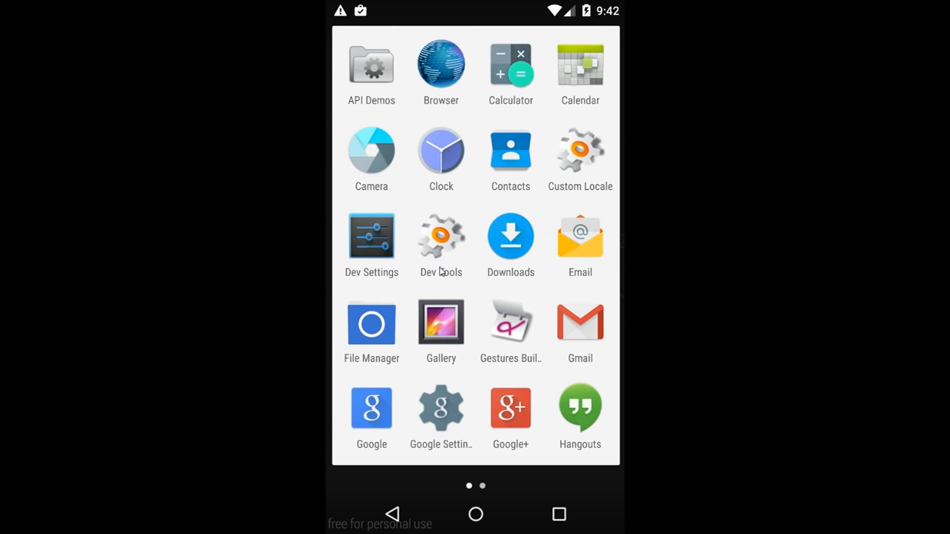
pyautogui.click(477, 515)
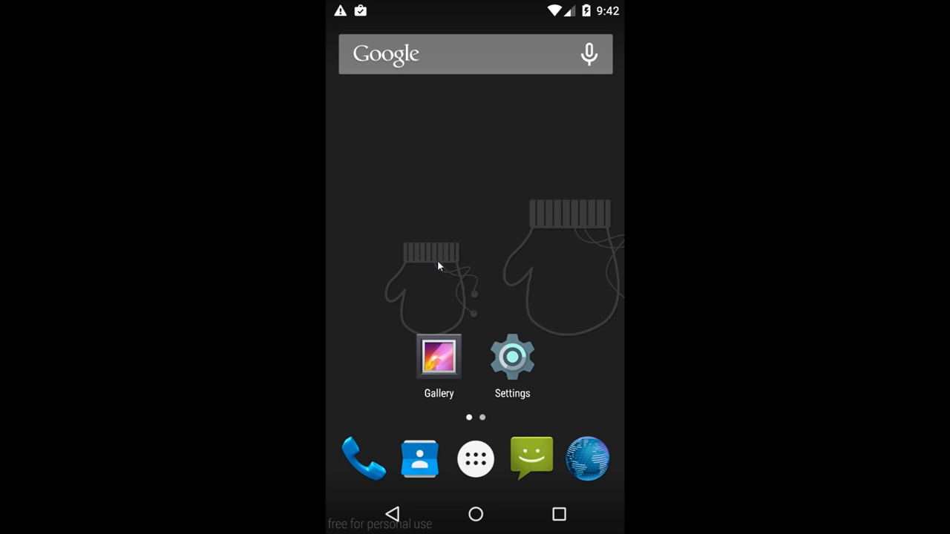
pyautogui.moveTo(437, 260); pyautogui.dragTo(426, 265)
pyautogui.moveTo(430, 259); pyautogui.dragTo(415, 261)
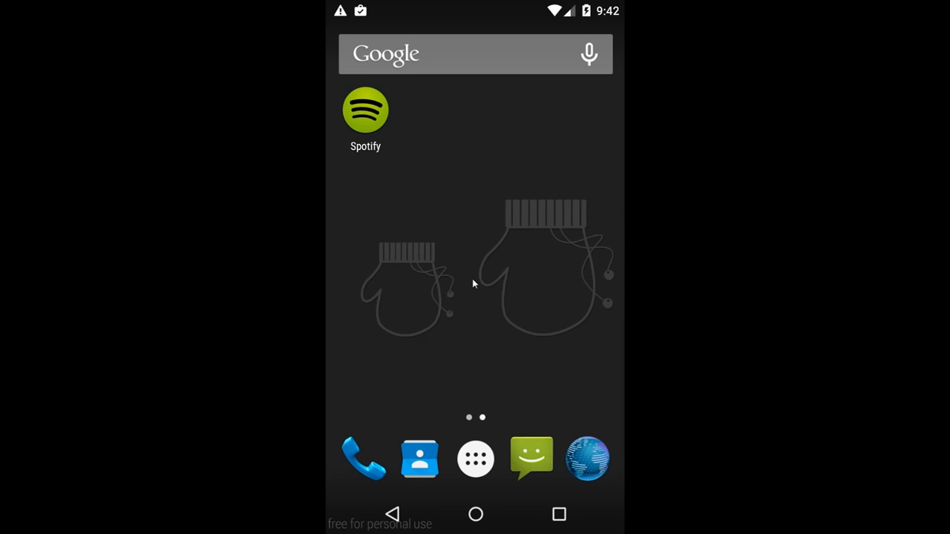
pyautogui.moveTo(472, 279); pyautogui.dragTo(503, 280)
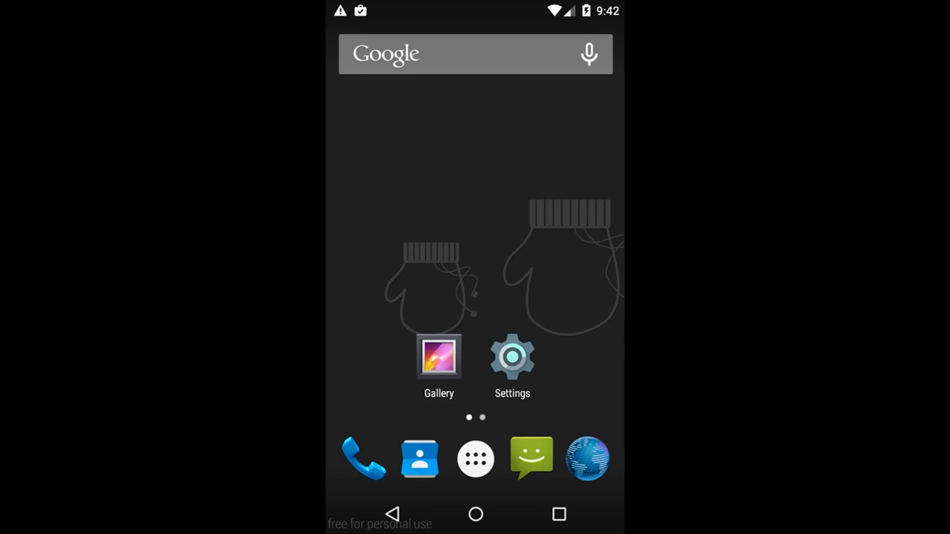